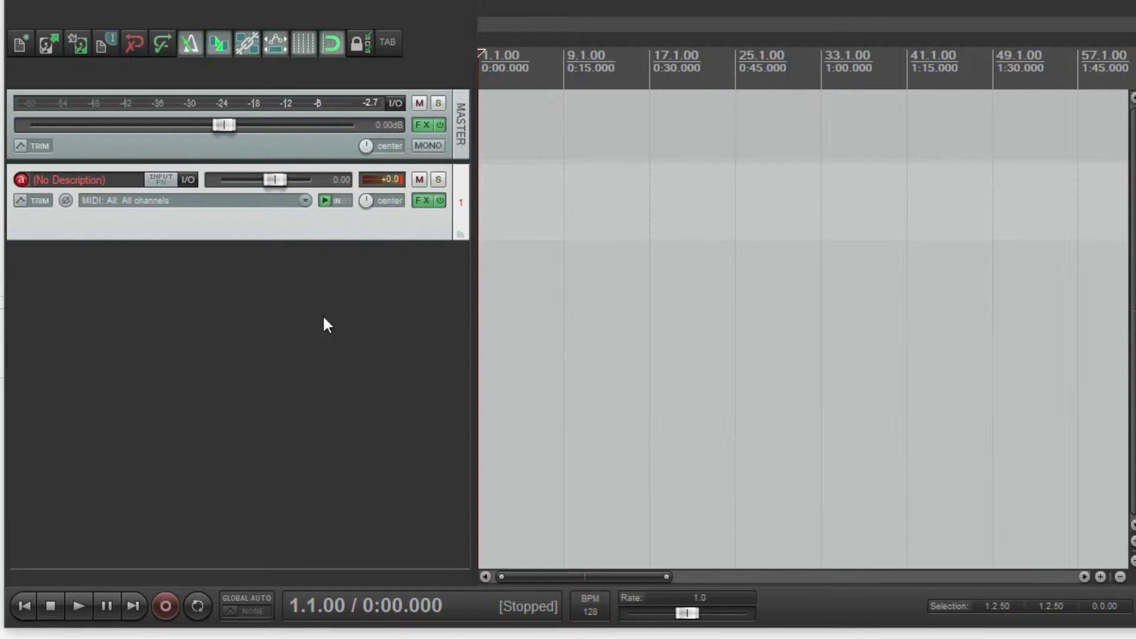
Open the synth plug-in window from track 1, bring its controls into view and close it again
{"action": "left_click", "coordinate": [422, 200]}
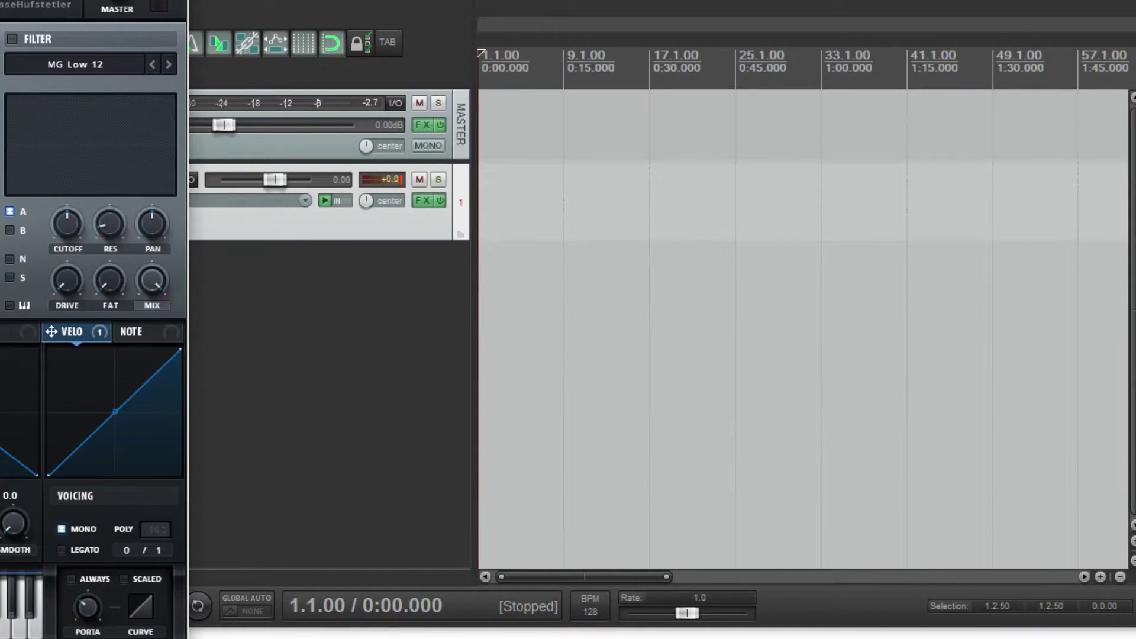
{"action": "left_click_drag", "start_coordinate": [178, 3], "coordinate": [504, 1]}
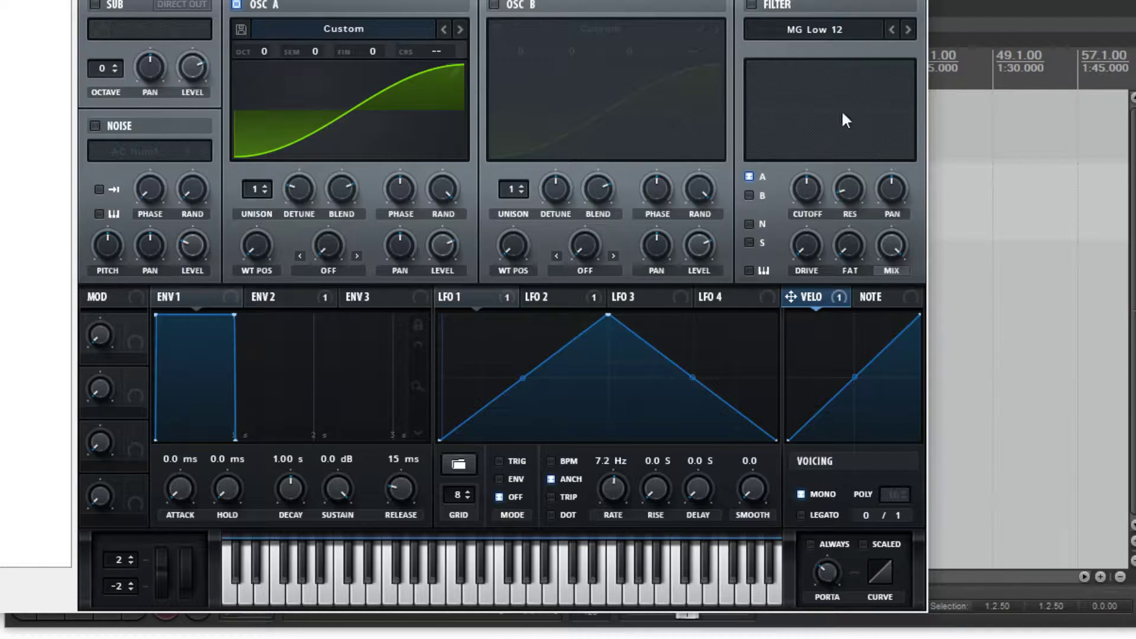
{"action": "key", "text": "Escape"}
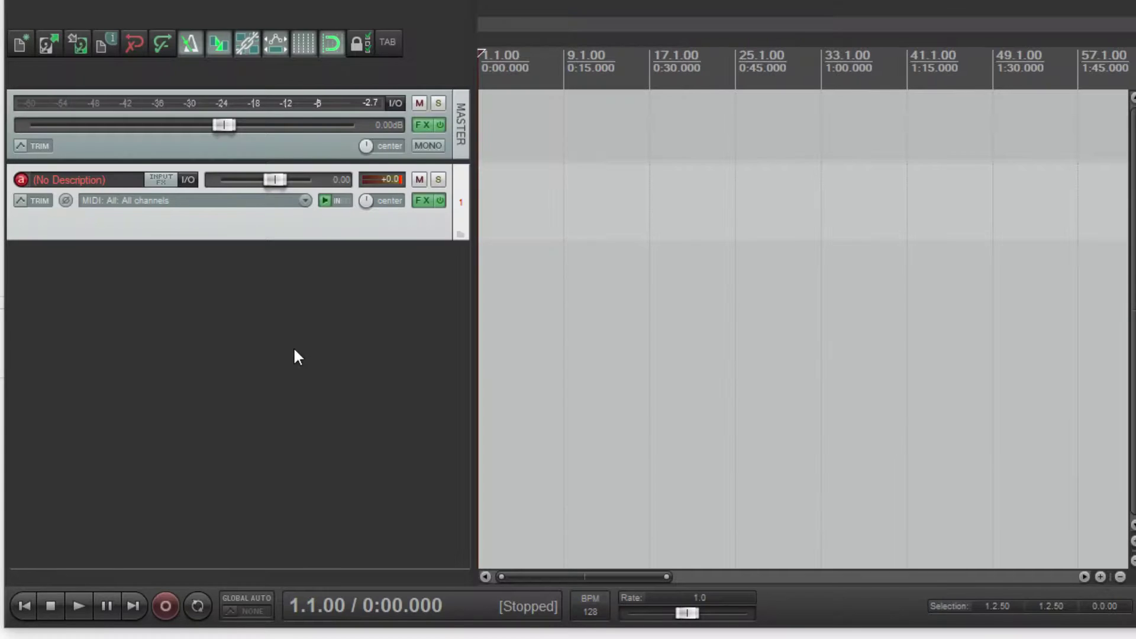
Insert an empty MIDI item on track 1 from bar 1 to bar 41 and open it in the MIDI editor
{"action": "left_click", "coordinate": [562, 208]}
{"action": "left_click_drag", "start_coordinate": [499, 203], "coordinate": [845, 224]}
{"action": "left_click", "coordinate": [645, 217]}
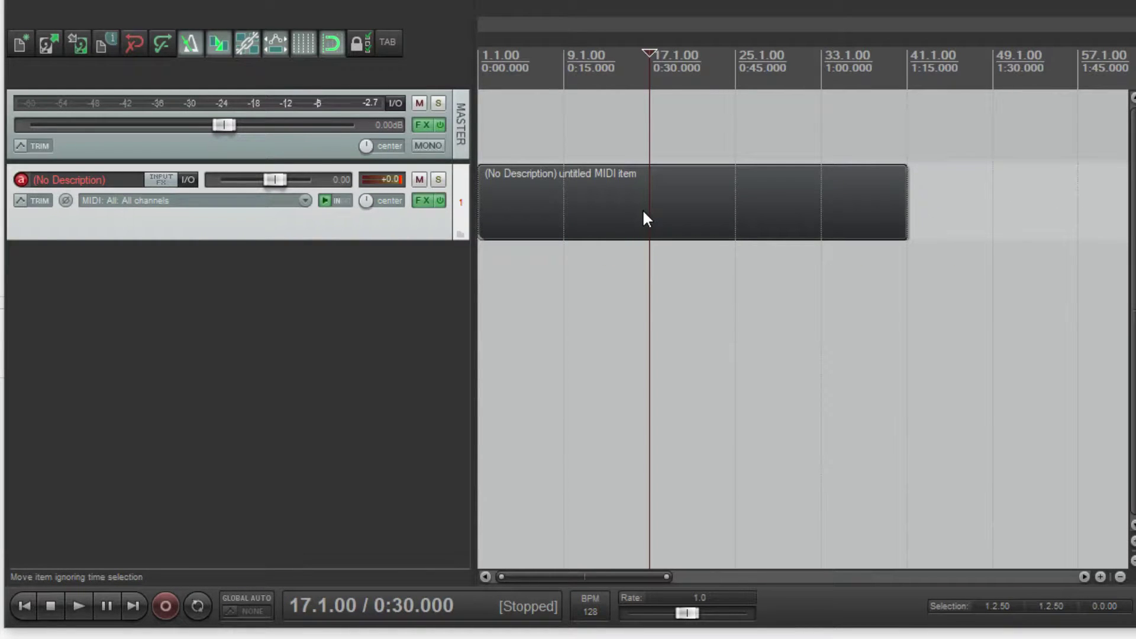
{"action": "double_click", "coordinate": [627, 219]}
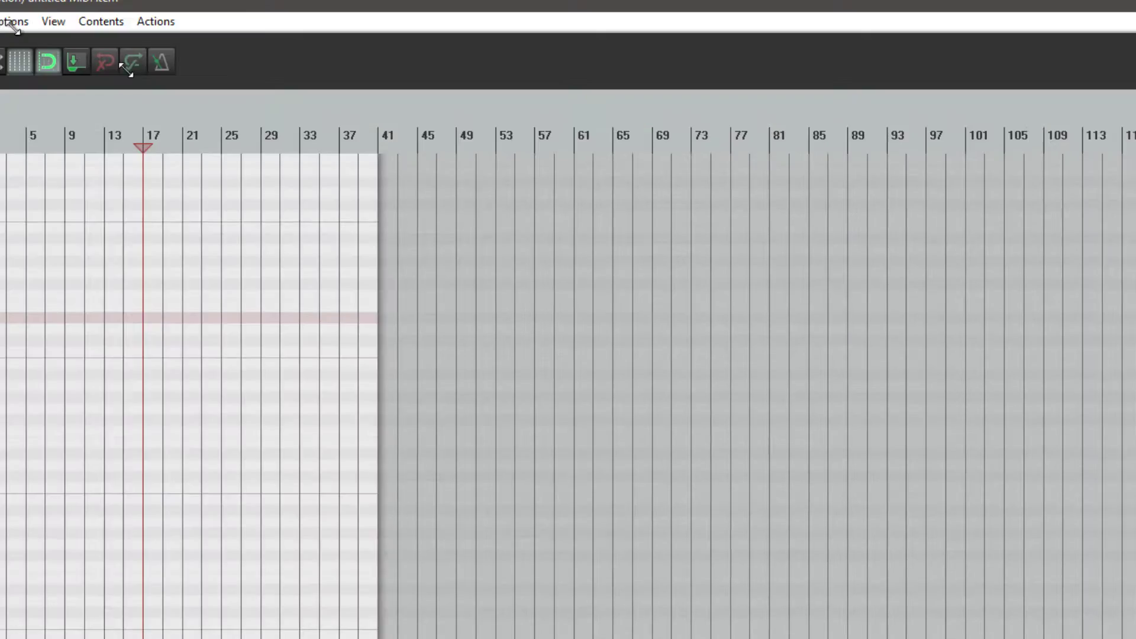
Move and resize the MIDI editor window so the piano keys, note grid and velocity lane fit on screen
{"action": "left_click_drag", "start_coordinate": [12, 26], "coordinate": [685, 272]}
{"action": "left_click_drag", "start_coordinate": [798, 276], "coordinate": [298, 6]}
{"action": "mouse_move", "coordinate": [354, 303]}
{"action": "left_mouse_down"}
{"action": "mouse_move", "coordinate": [301, 334]}
{"action": "mouse_move", "coordinate": [338, 373]}
{"action": "mouse_move", "coordinate": [378, 343]}
{"action": "mouse_move", "coordinate": [372, 309]}
{"action": "mouse_move", "coordinate": [388, 311]}
{"action": "left_mouse_up"}
{"action": "scroll", "coordinate": [441, 461], "scroll_direction": "up", "scroll_amount": 5}
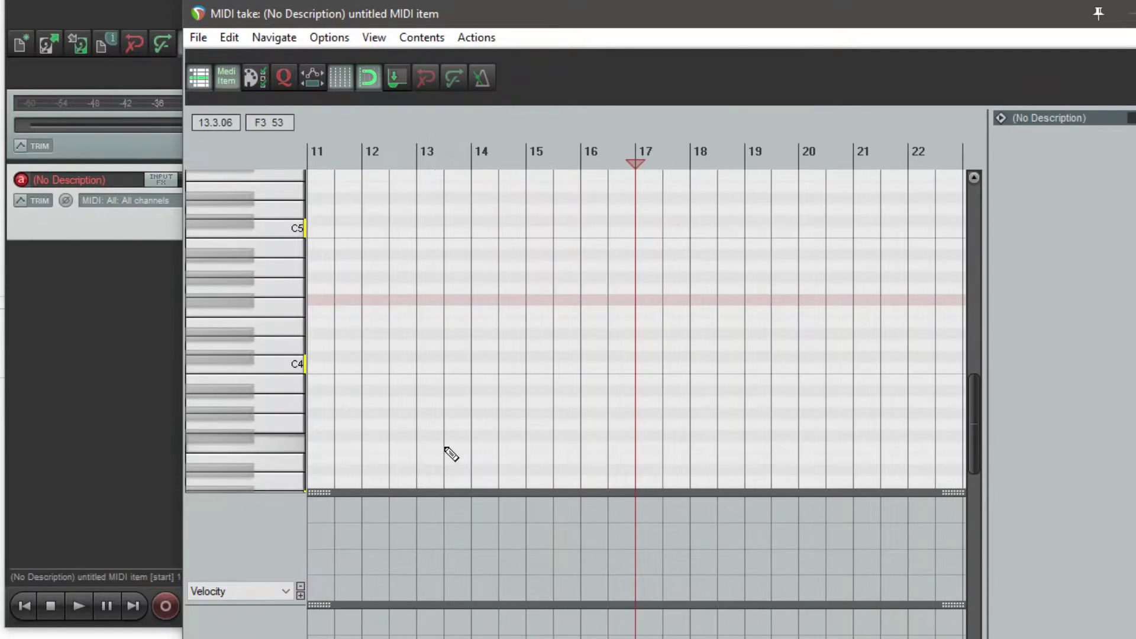
{"action": "scroll", "coordinate": [446, 452], "scroll_direction": "down", "scroll_amount": 4}
{"action": "scroll", "coordinate": [375, 329], "scroll_direction": "up", "scroll_amount": 1}
{"action": "scroll", "coordinate": [373, 308], "scroll_direction": "down", "scroll_amount": 3}
{"action": "scroll", "coordinate": [362, 223], "scroll_direction": "up", "scroll_amount": 6}
{"action": "left_click_drag", "start_coordinate": [653, 368], "coordinate": [443, 368]}
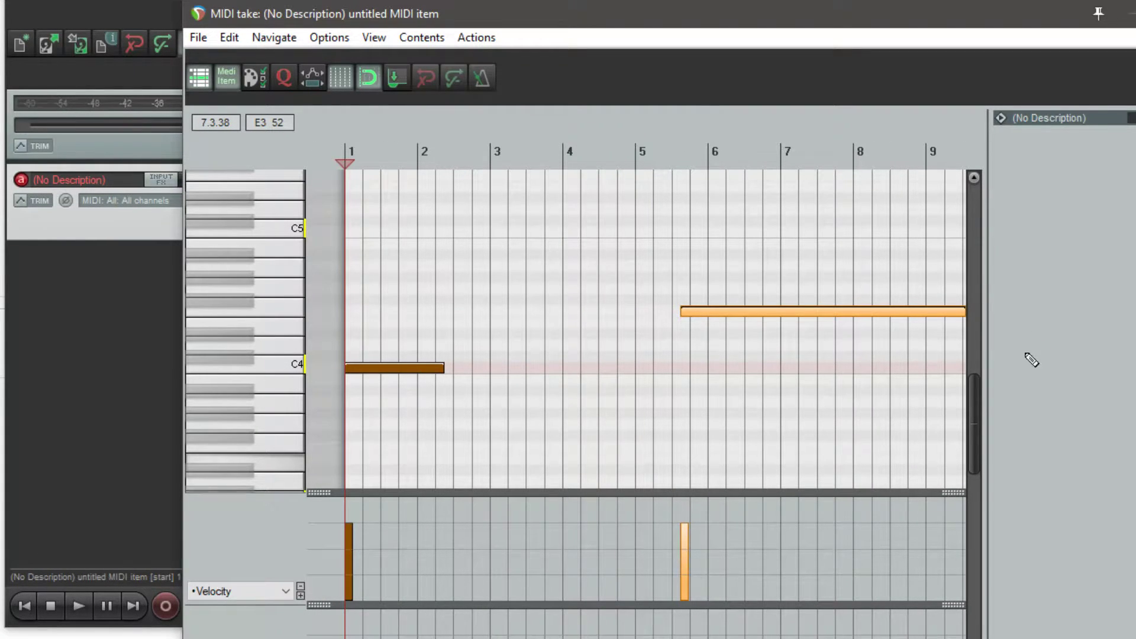
{"action": "key", "text": "Delete"}
{"action": "left_click_drag", "start_coordinate": [437, 365], "coordinate": [416, 371]}
{"action": "left_click", "coordinate": [432, 312]}
{"action": "left_click_drag", "start_coordinate": [469, 320], "coordinate": [491, 232]}
{"action": "key", "text": "space"}
{"action": "scroll", "coordinate": [456, 297], "scroll_direction": "up", "scroll_amount": 3}
{"action": "key", "text": "space"}
{"action": "left_click_drag", "start_coordinate": [633, 202], "coordinate": [486, 482]}
{"action": "key", "text": "Delete"}
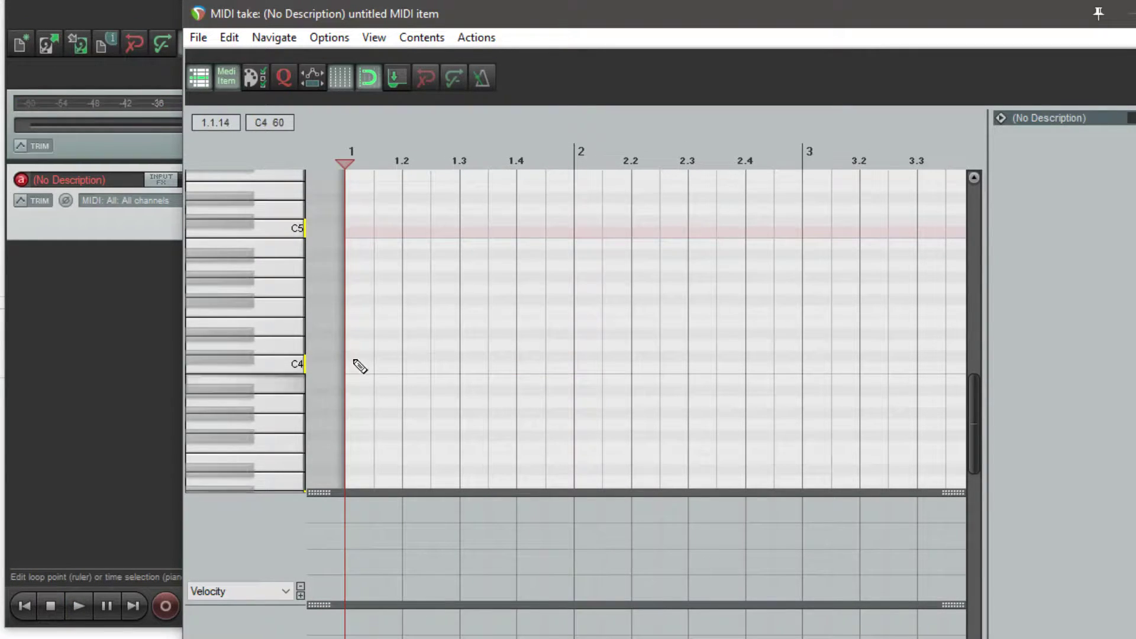
Draw a C4 note from beat 1.1 to 1.3 and an A4 note from 1.3 to bar 2, overlap C4 with A4 and play
{"action": "left_click_drag", "start_coordinate": [352, 368], "coordinate": [460, 368]}
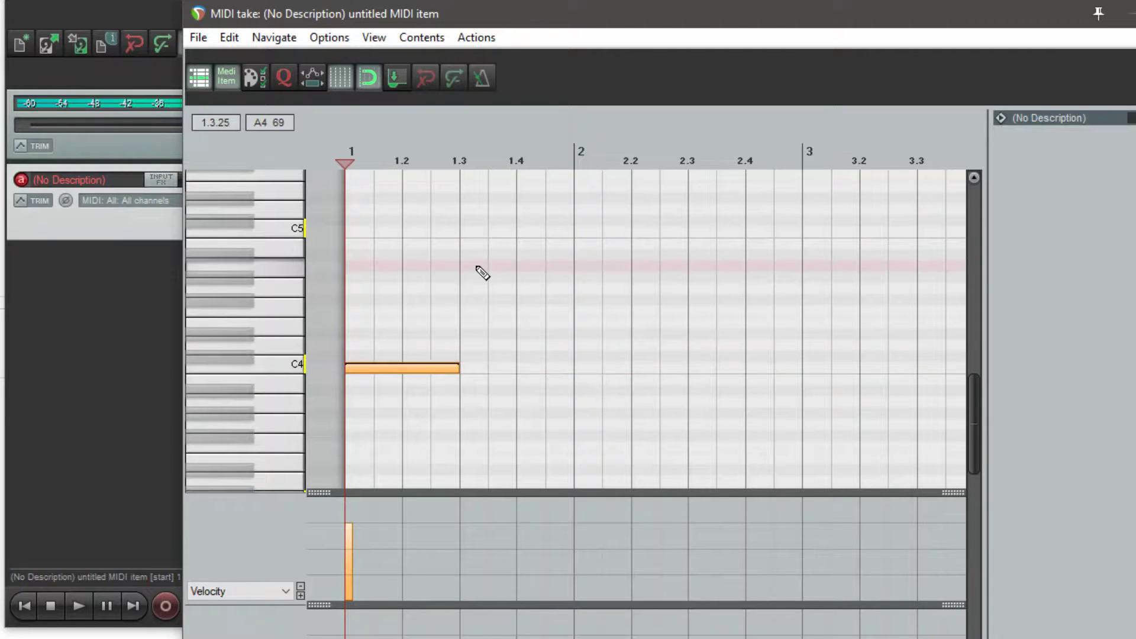
{"action": "left_click_drag", "start_coordinate": [470, 266], "coordinate": [584, 266]}
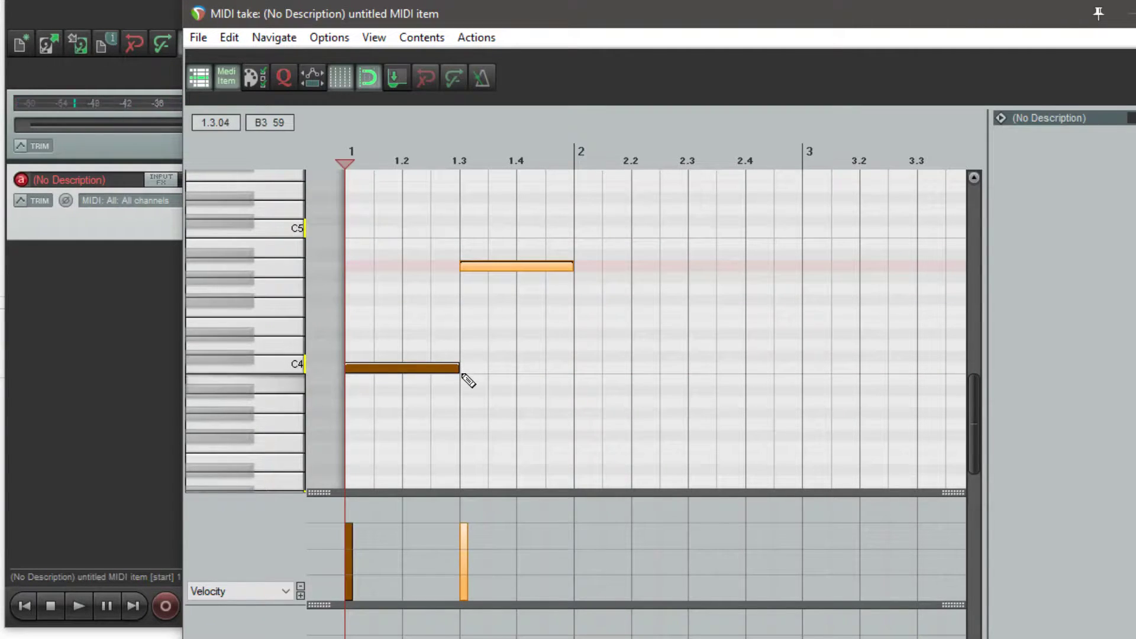
{"action": "left_click_drag", "start_coordinate": [460, 368], "coordinate": [490, 370]}
{"action": "key", "text": "space"}
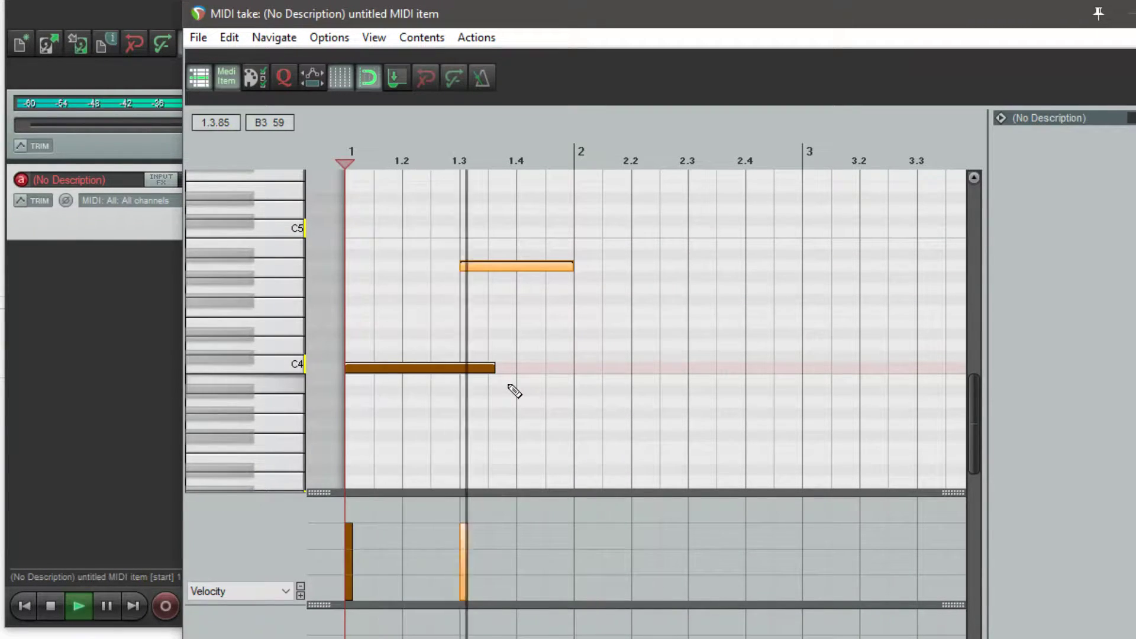
{"action": "key", "text": "space"}
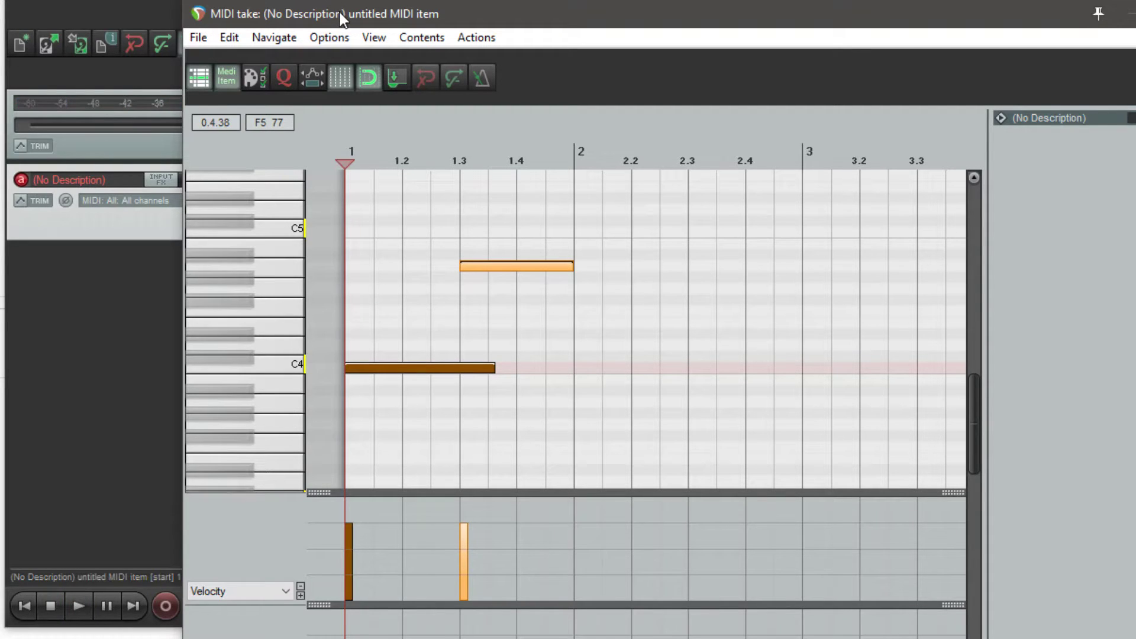
Move the MIDI editor out of the way, reopen track 1's synth and initialize its preset
{"action": "left_click_drag", "start_coordinate": [453, 19], "coordinate": [292, 456]}
{"action": "left_click", "coordinate": [426, 200]}
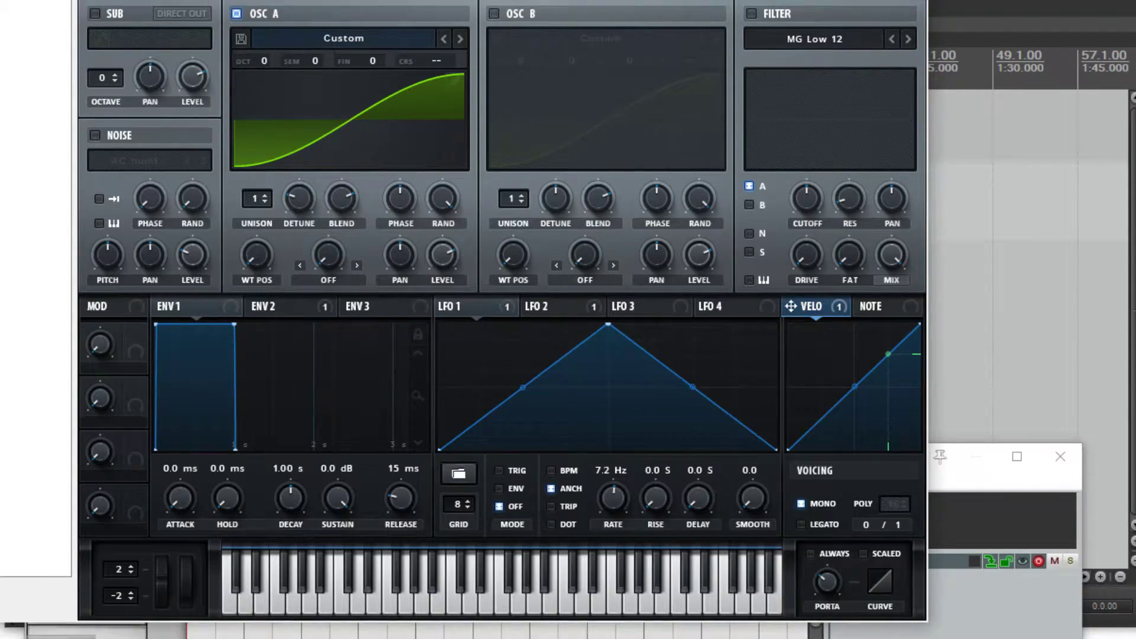
{"action": "scroll", "coordinate": [503, 319], "scroll_direction": "up", "scroll_amount": 2}
{"action": "left_click", "coordinate": [808, 8]}
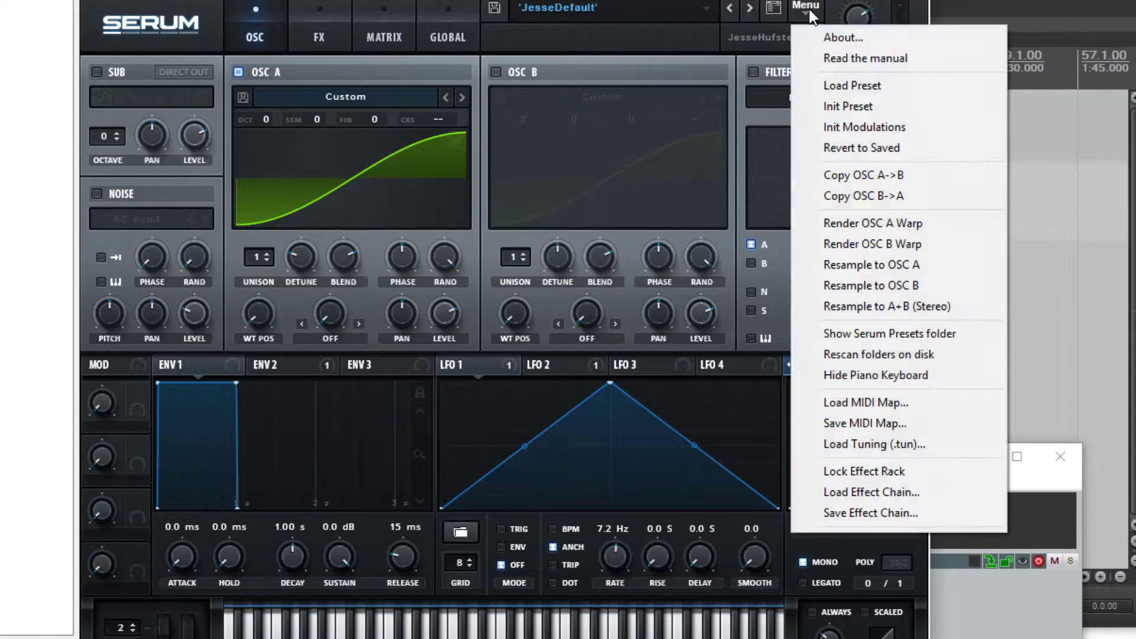
{"action": "left_click", "coordinate": [882, 108]}
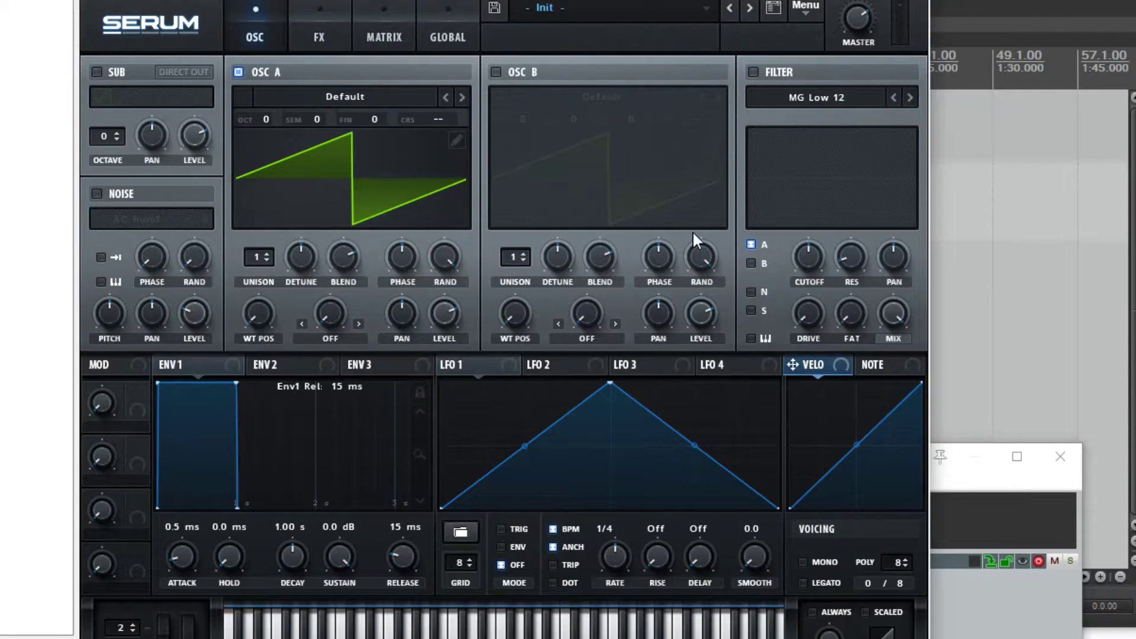
Audition notes on the synth's on-screen keyboard and switch its voicing to Mono
{"action": "left_click", "coordinate": [340, 621]}
{"action": "left_click", "coordinate": [561, 631]}
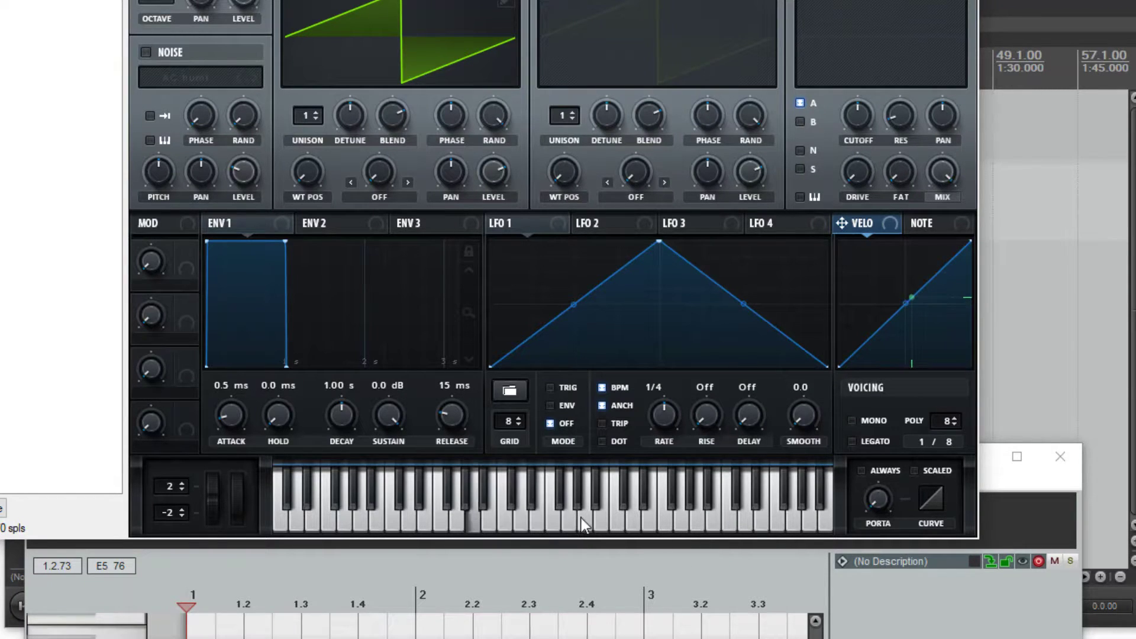
{"action": "mouse_move", "coordinate": [880, 501]}
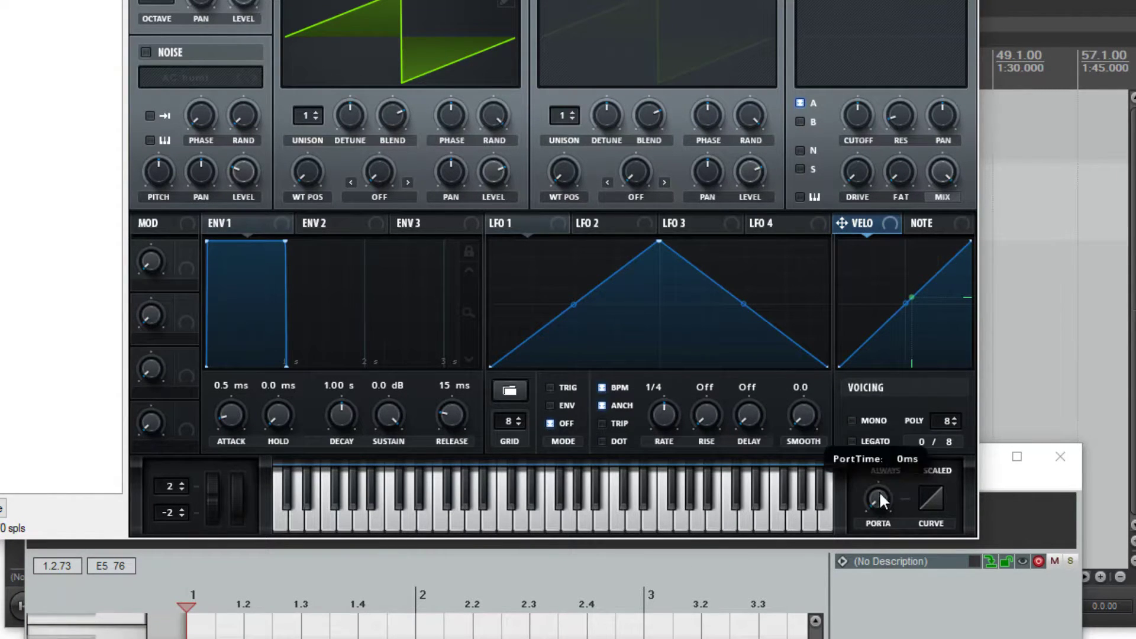
{"action": "left_click", "coordinate": [857, 419]}
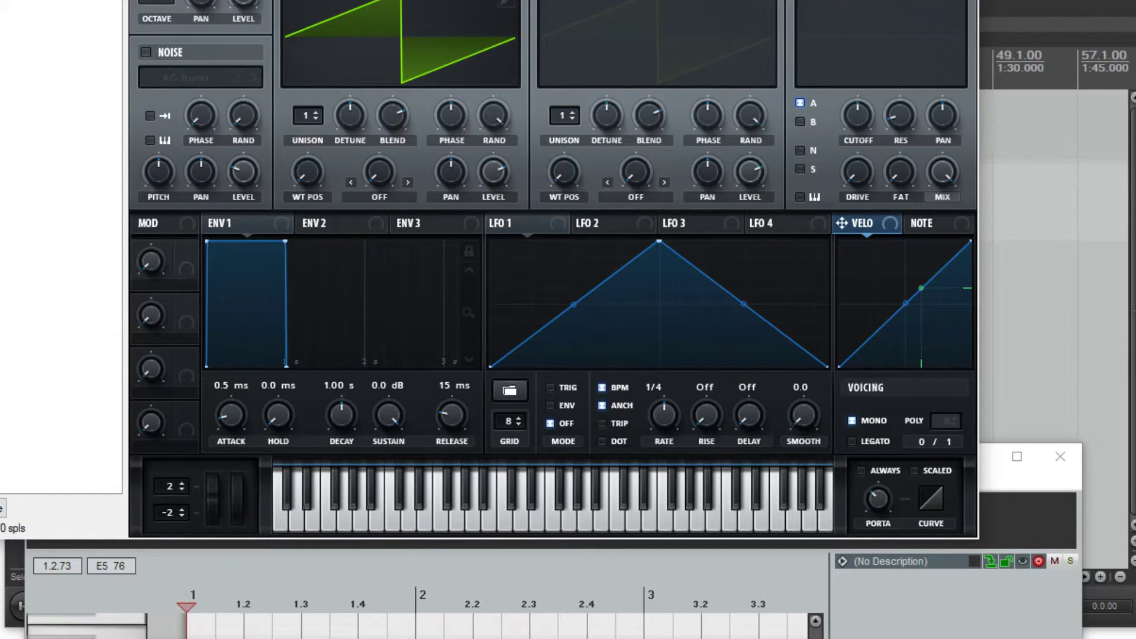
Bring the MIDI editor back into view and play the overlapping C4 and A4 notes
{"action": "left_click", "coordinate": [1043, 606]}
{"action": "left_click_drag", "start_coordinate": [697, 472], "coordinate": [794, 0]}
{"action": "key", "text": "space"}
{"action": "key", "text": "space"}
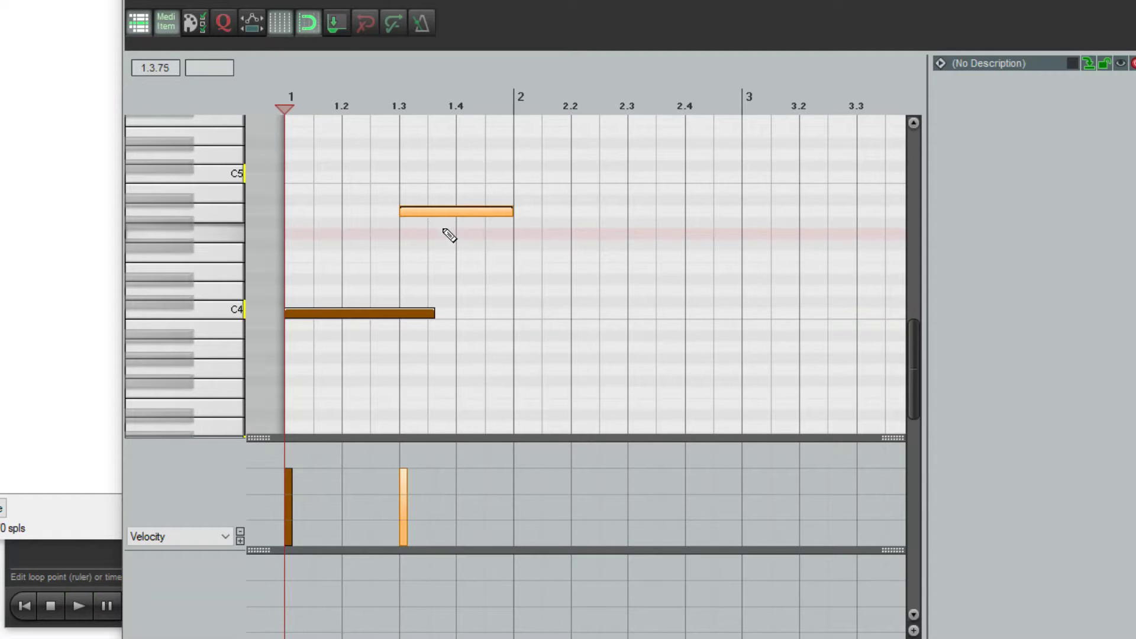
Add short G4 and E4 notes beneath the A4 note, extend A4 half a beat into bar 2 and play the pattern
{"action": "left_click", "coordinate": [448, 233]}
{"action": "left_click", "coordinate": [498, 268]}
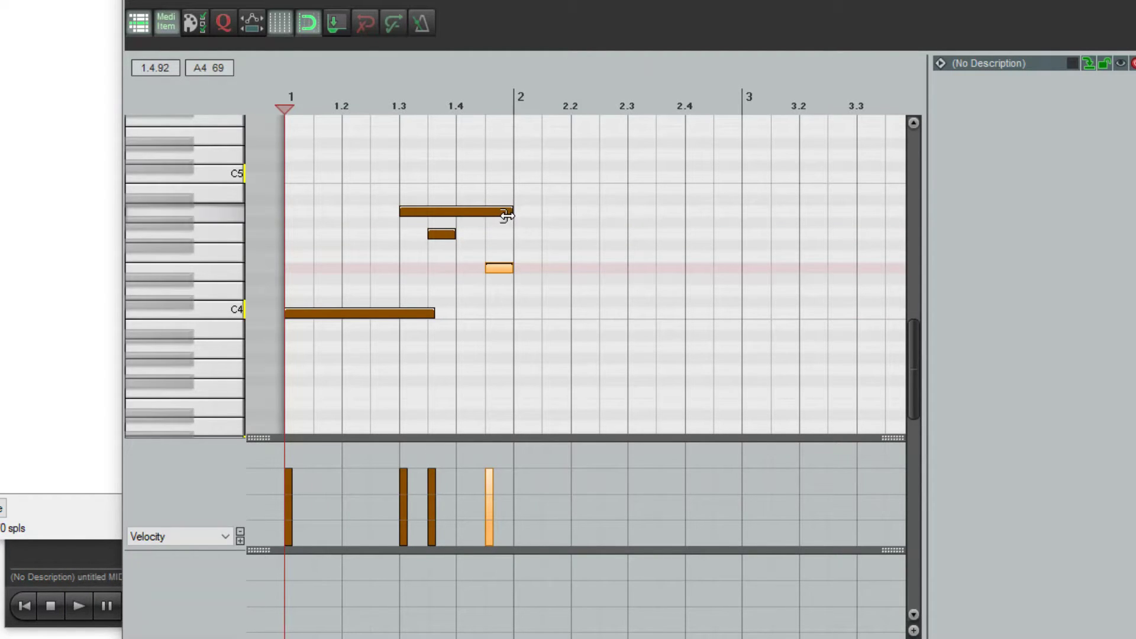
{"action": "left_click_drag", "start_coordinate": [511, 211], "coordinate": [540, 213]}
{"action": "key", "text": "space"}
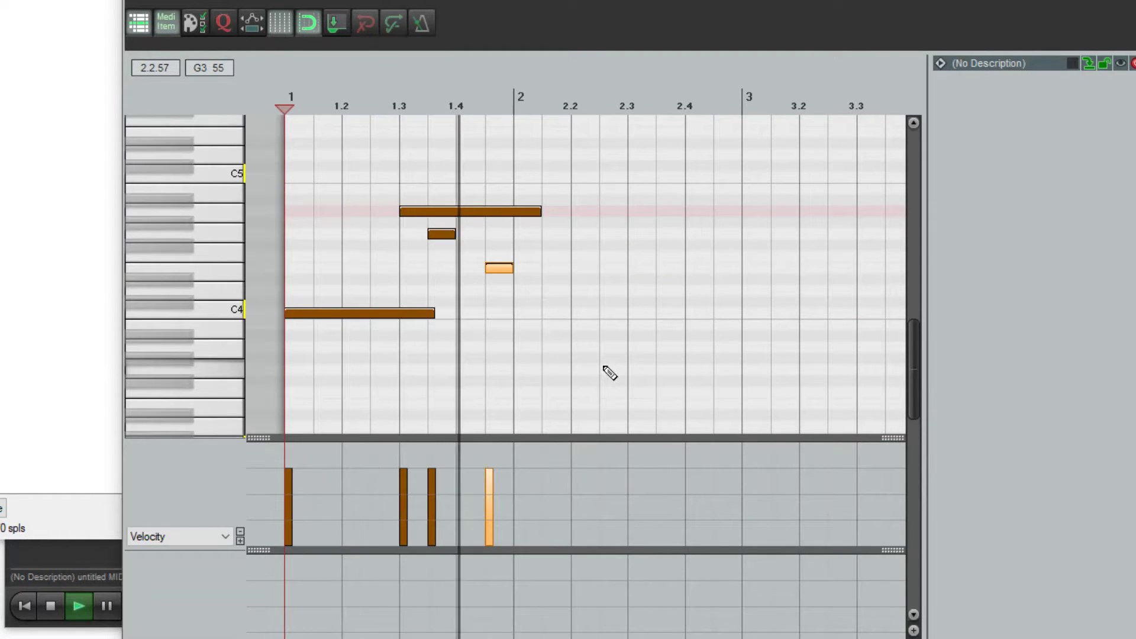
{"action": "key", "text": "space"}
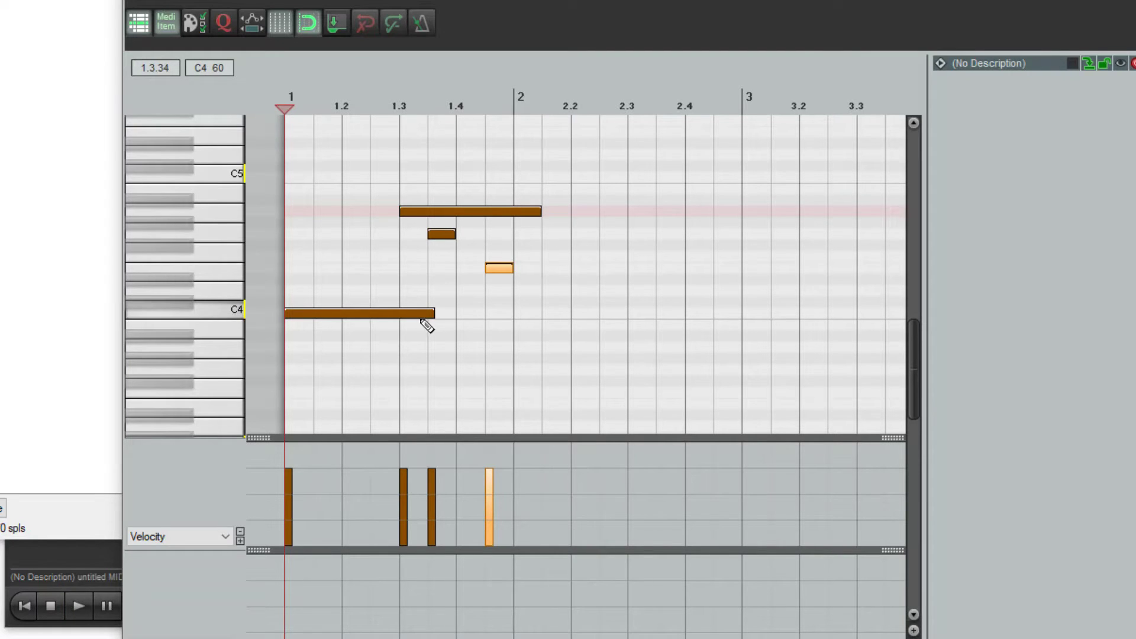
Shorten the C4 note to end just after beat 1.3 and play the pattern
{"action": "left_click_drag", "start_coordinate": [427, 312], "coordinate": [398, 325]}
{"action": "key", "text": "space"}
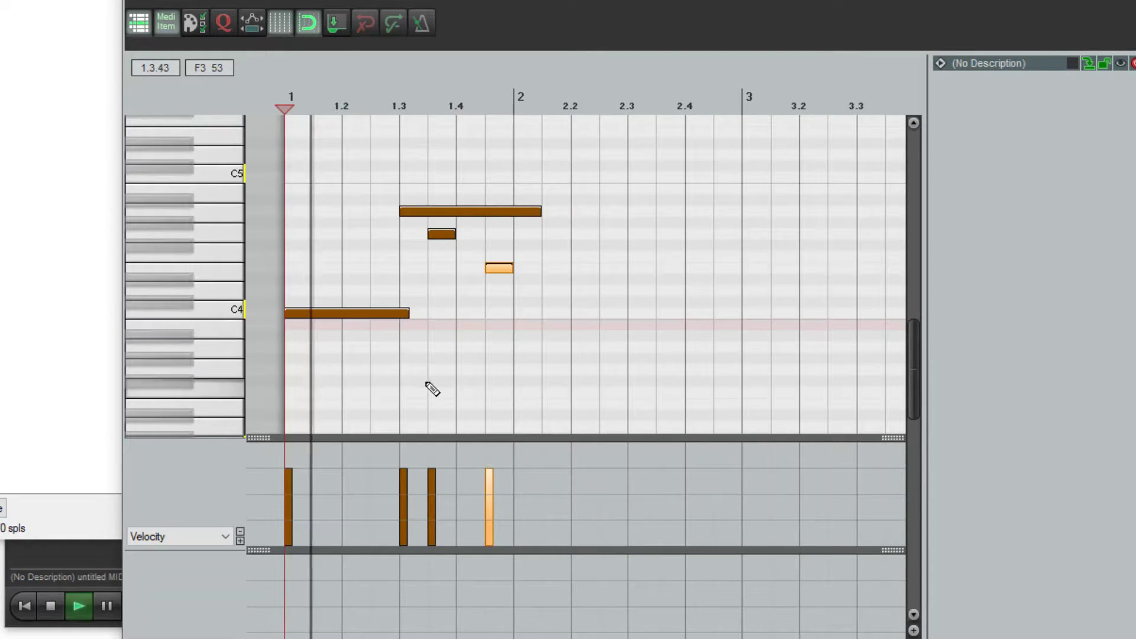
{"action": "key", "text": "space"}
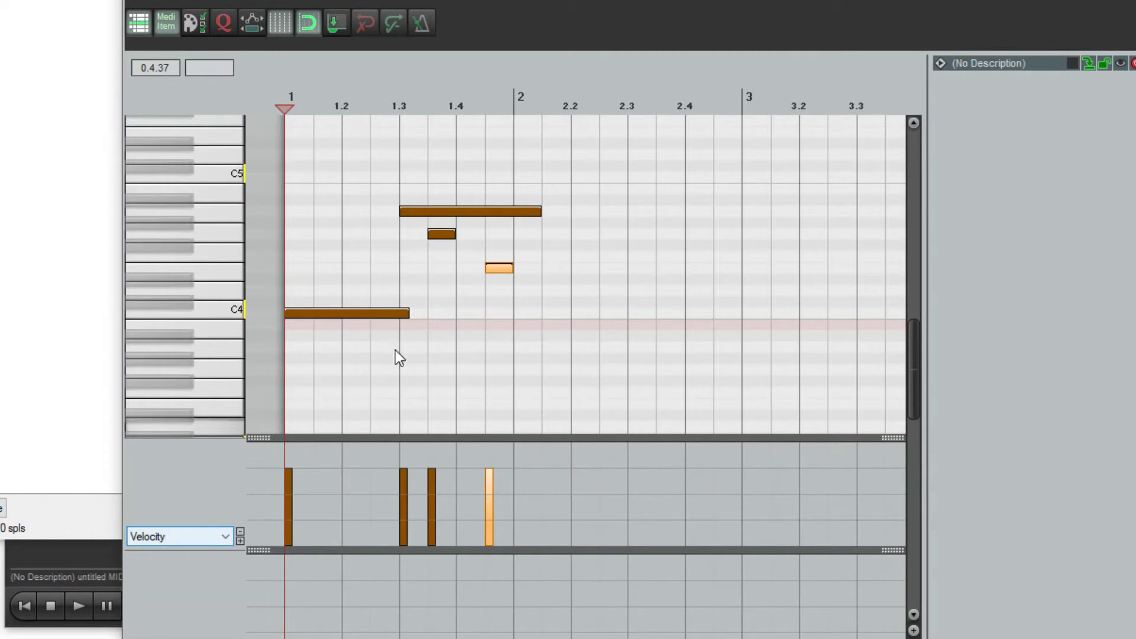
Delete the A4, G4 and E4 notes and extend the C4 note half a beat into bar 2
{"action": "left_click_drag", "start_coordinate": [373, 164], "coordinate": [653, 307]}
{"action": "key", "text": "Delete"}
{"action": "left_click_drag", "start_coordinate": [398, 172], "coordinate": [577, 303]}
{"action": "left_click_drag", "start_coordinate": [400, 314], "coordinate": [520, 316]}
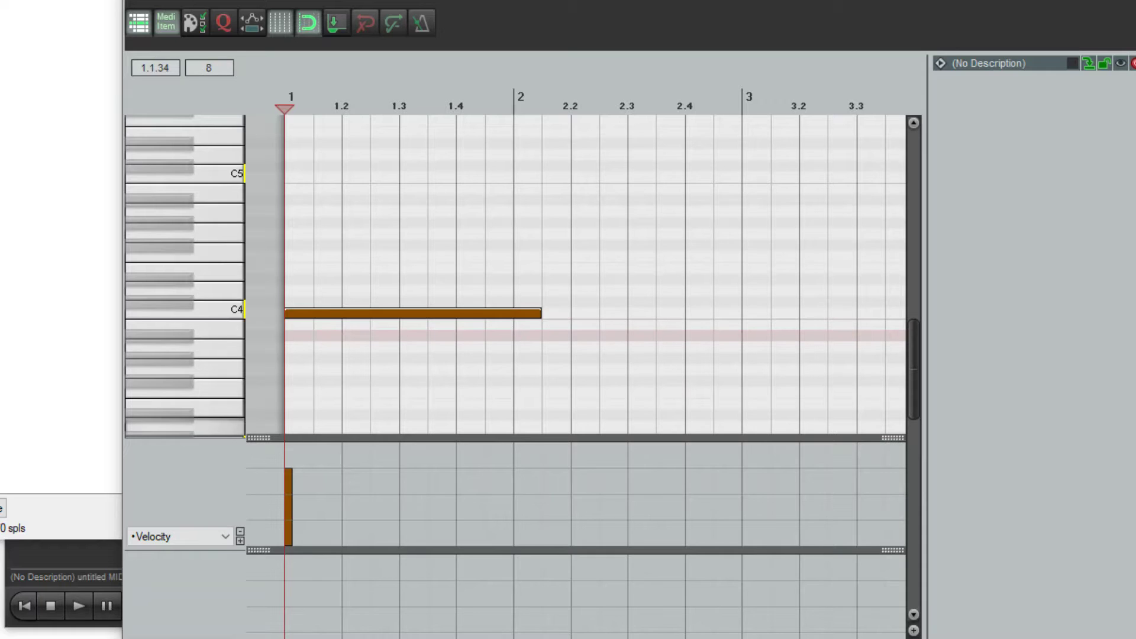
Resize the controller lane below the notes and switch it from Velocity to Pitch
{"action": "left_click", "coordinate": [211, 537]}
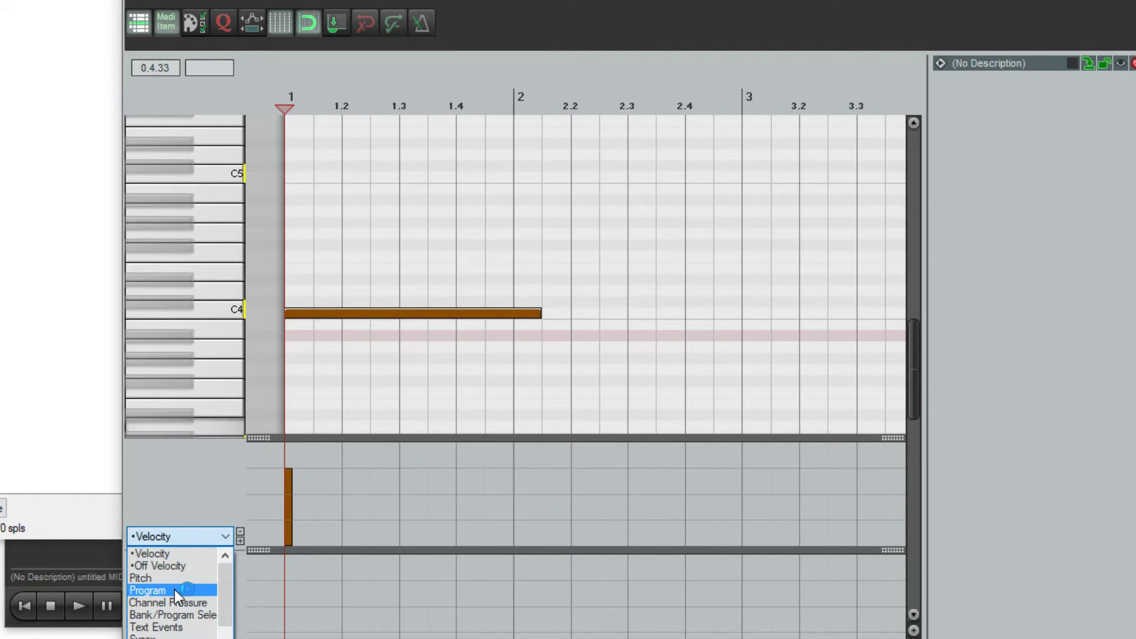
{"action": "left_click", "coordinate": [197, 515]}
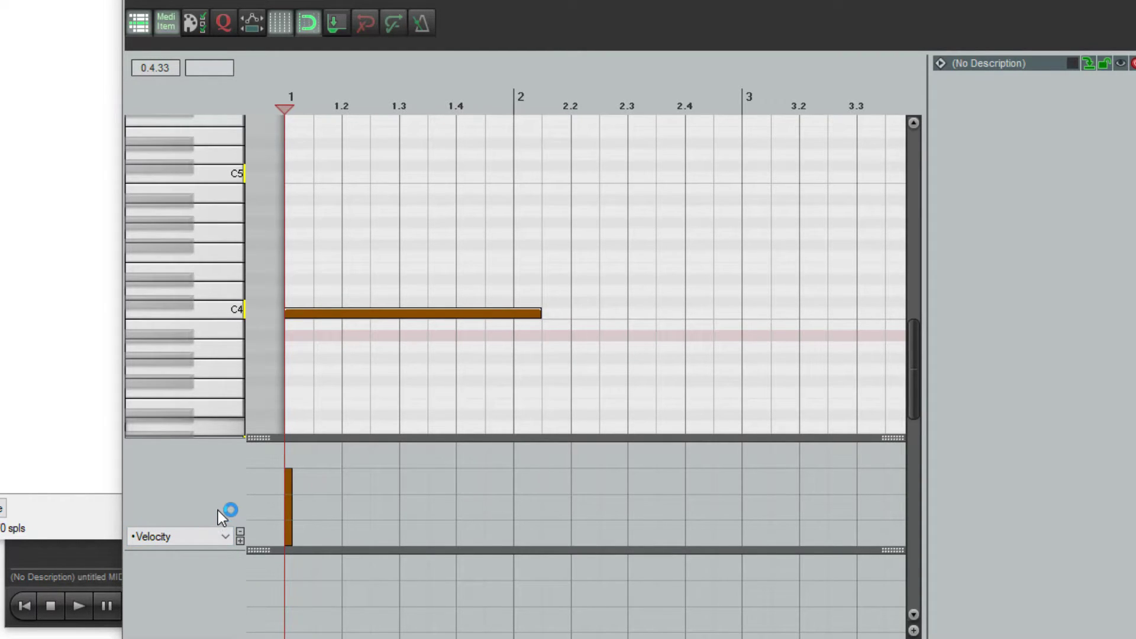
{"action": "left_click_drag", "start_coordinate": [248, 550], "coordinate": [252, 630]}
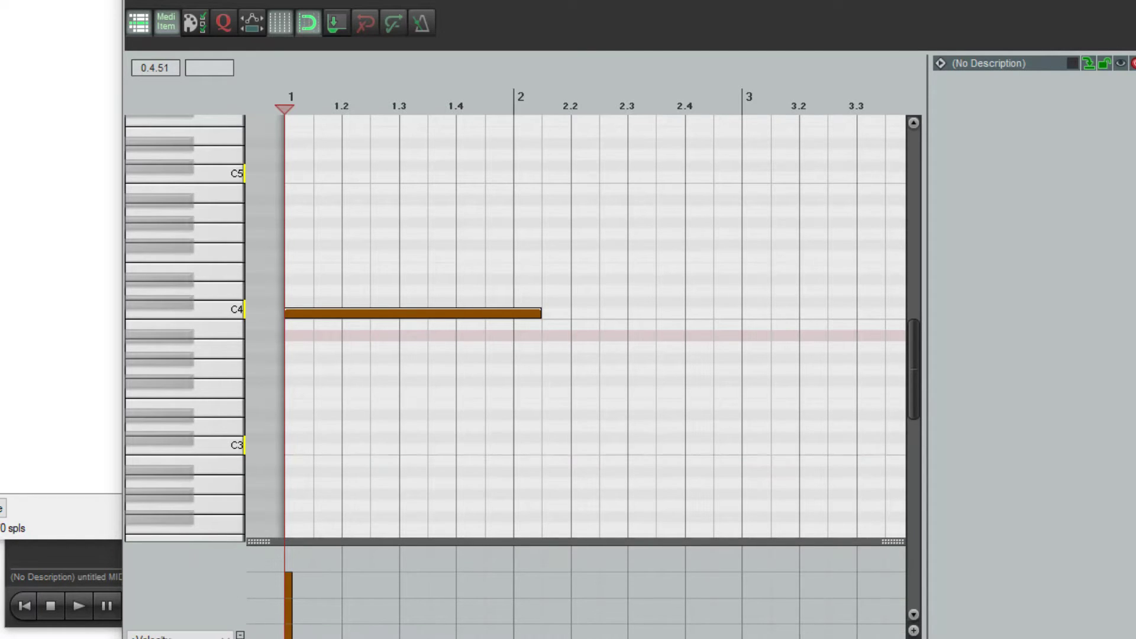
{"action": "left_click_drag", "start_coordinate": [249, 540], "coordinate": [263, 493]}
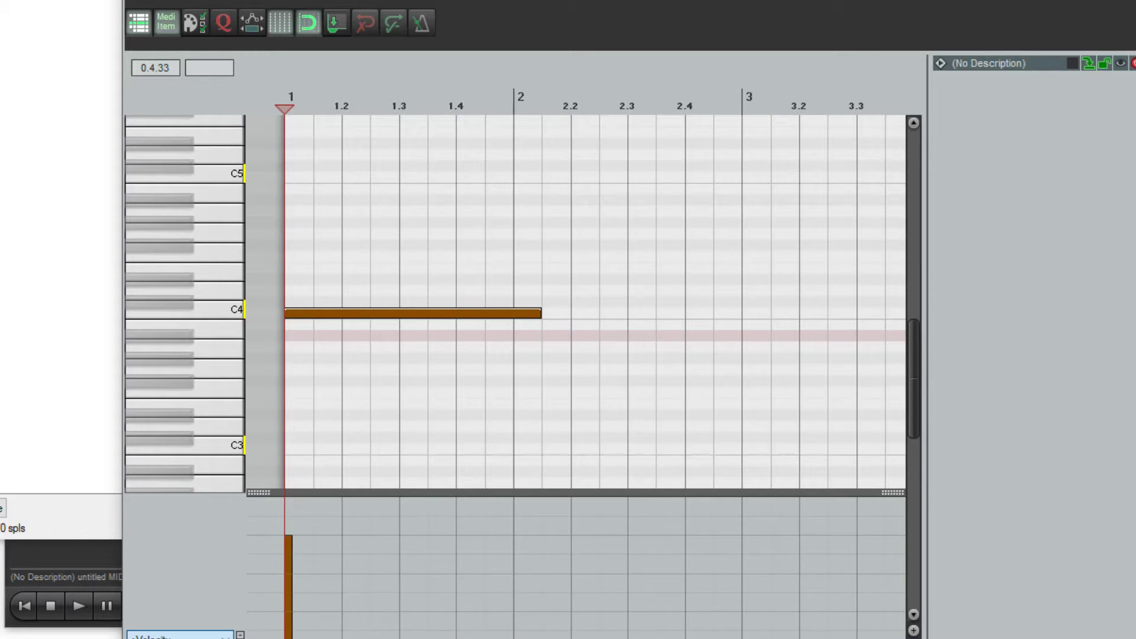
{"action": "left_click", "coordinate": [179, 636]}
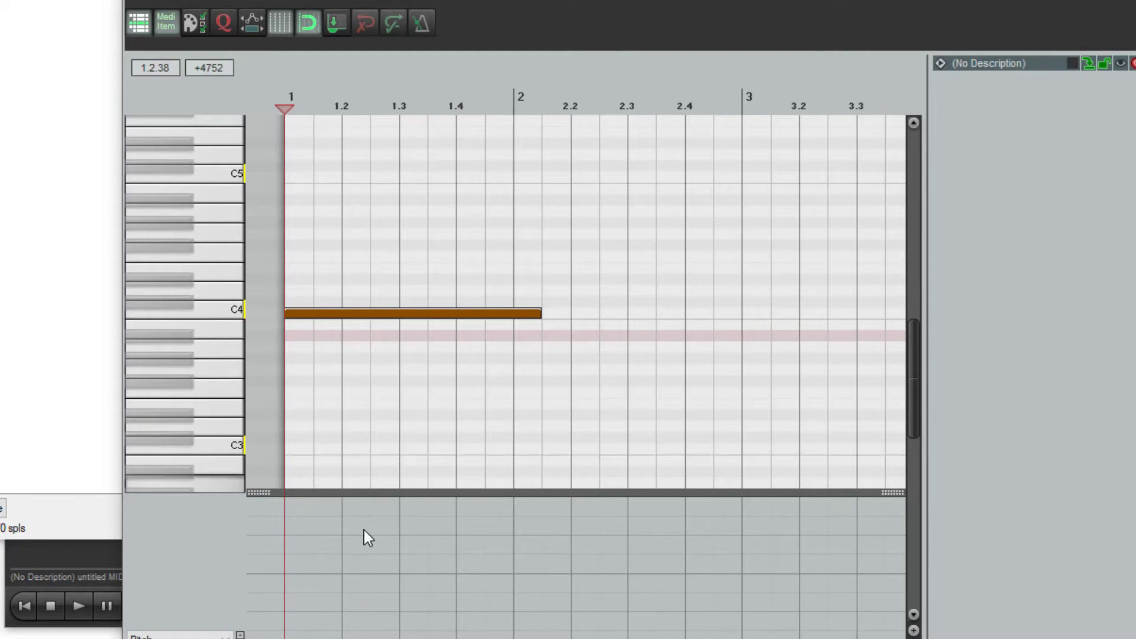
{"action": "mouse_move", "coordinate": [311, 575]}
{"action": "left_mouse_down"}
{"action": "mouse_move", "coordinate": [484, 582]}
{"action": "mouse_move", "coordinate": [654, 531]}
{"action": "mouse_move", "coordinate": [680, 511]}
{"action": "mouse_move", "coordinate": [729, 574]}
{"action": "left_mouse_up"}
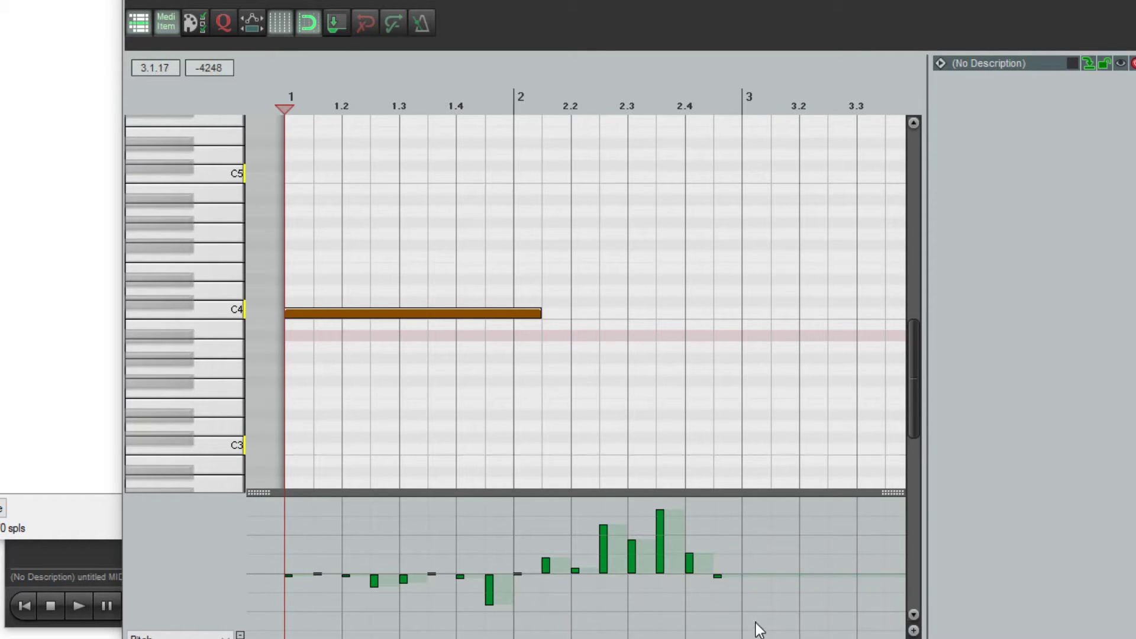
{"action": "left_click_drag", "start_coordinate": [769, 627], "coordinate": [228, 460]}
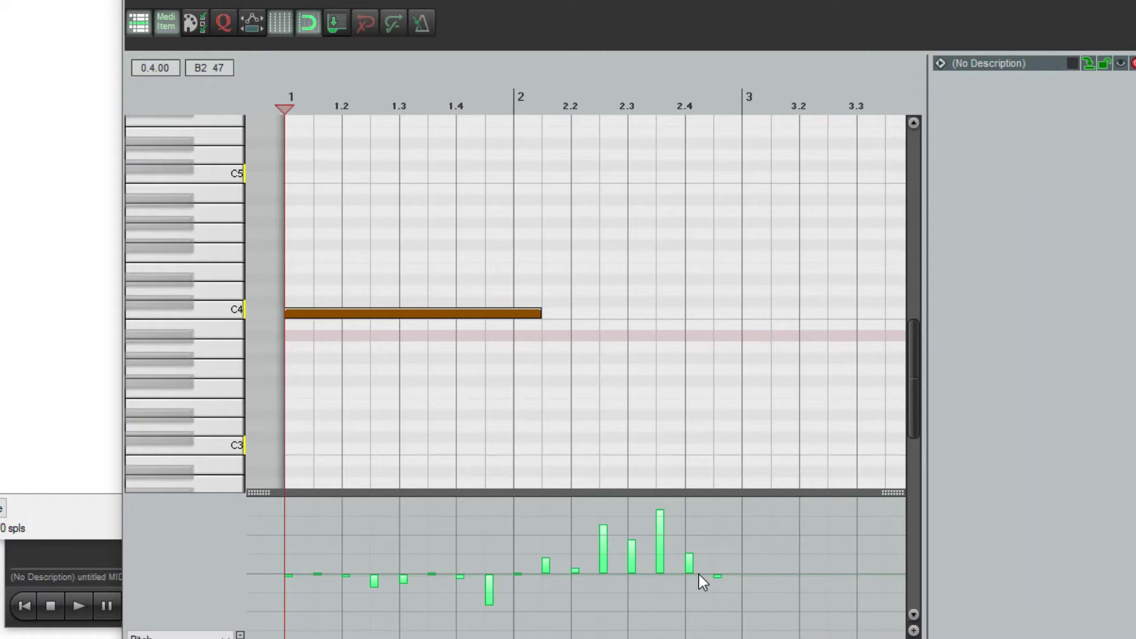
{"action": "key", "text": "Delete"}
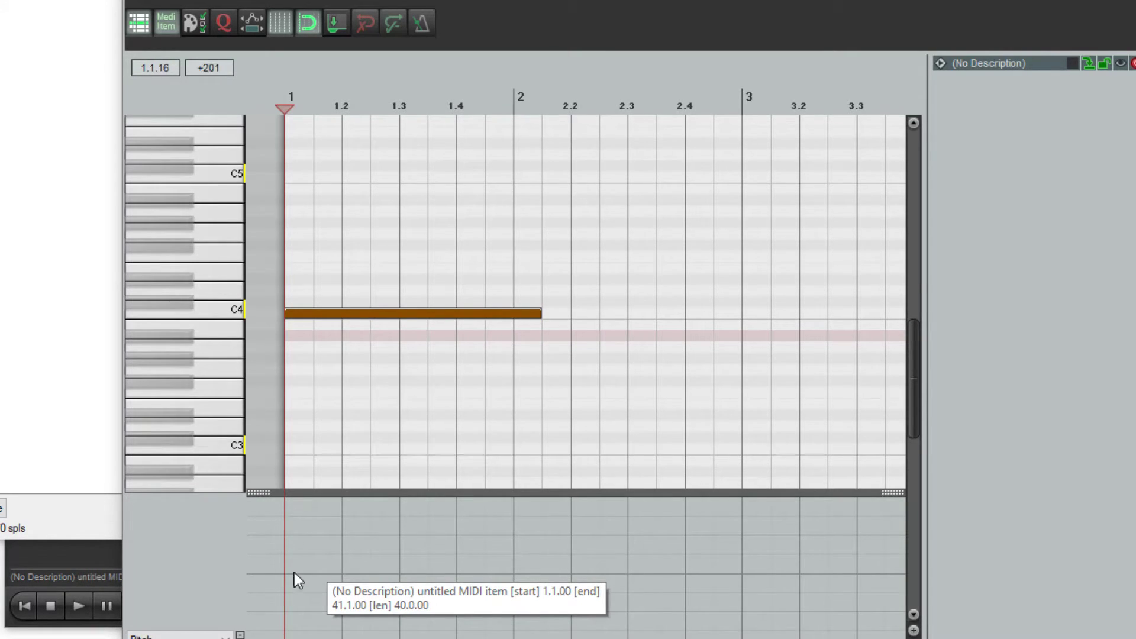
{"action": "left_click_drag", "start_coordinate": [299, 579], "coordinate": [354, 579]}
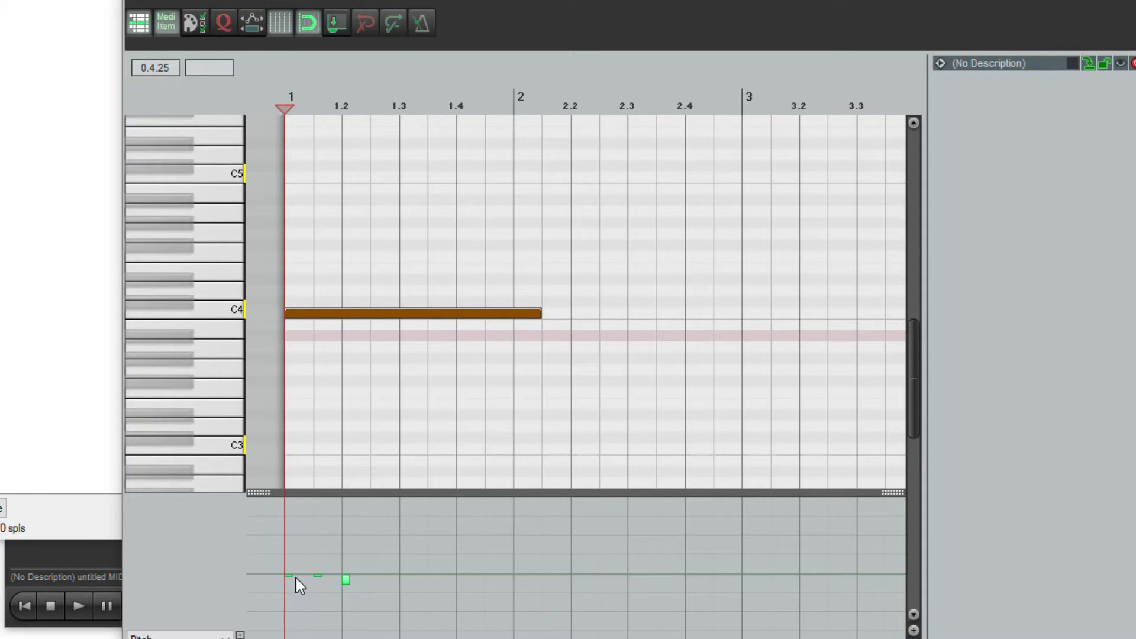
{"action": "key", "text": "ctrl+z"}
Place a slightly raised pitch event at beat 1.1 and a slightly lowered one half a beat after it
{"action": "left_click", "coordinate": [289, 569]}
{"action": "left_click", "coordinate": [318, 579]}
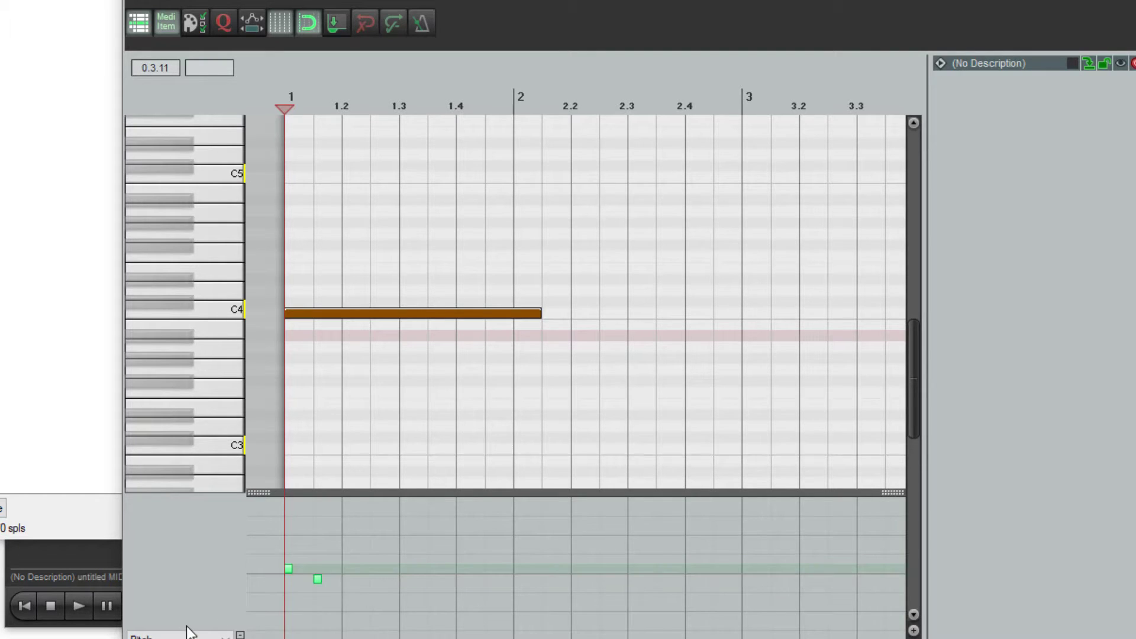
Undo the two pitch events and turn off snapping while keeping the grid visible
{"action": "key", "text": "ctrl+z"}
{"action": "key", "text": "ctrl+z"}
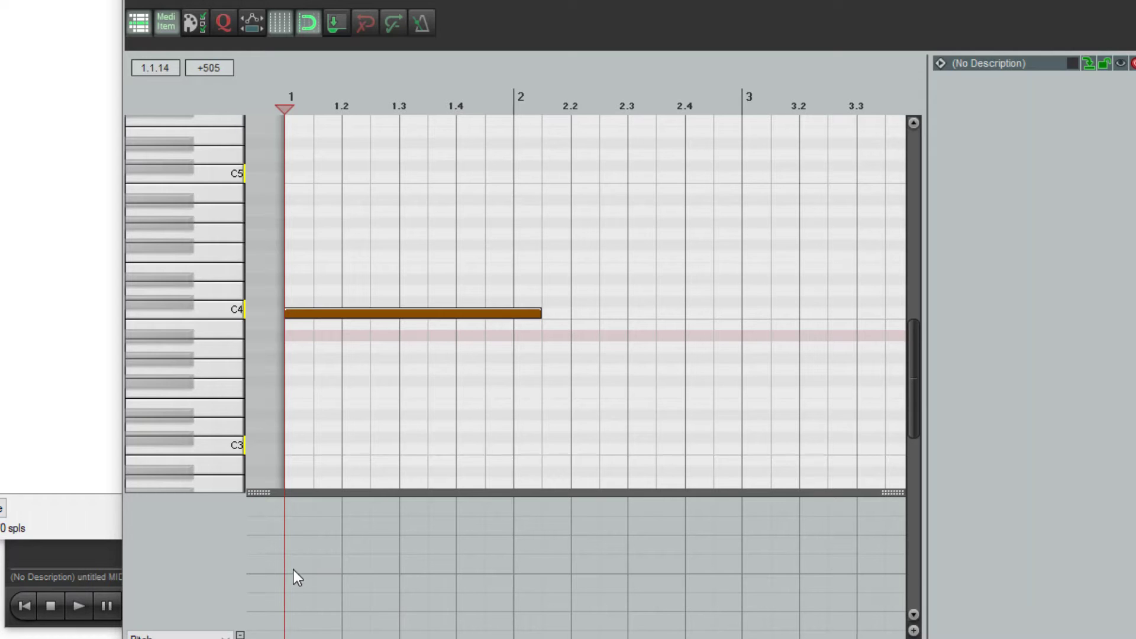
{"action": "left_click", "coordinate": [278, 25]}
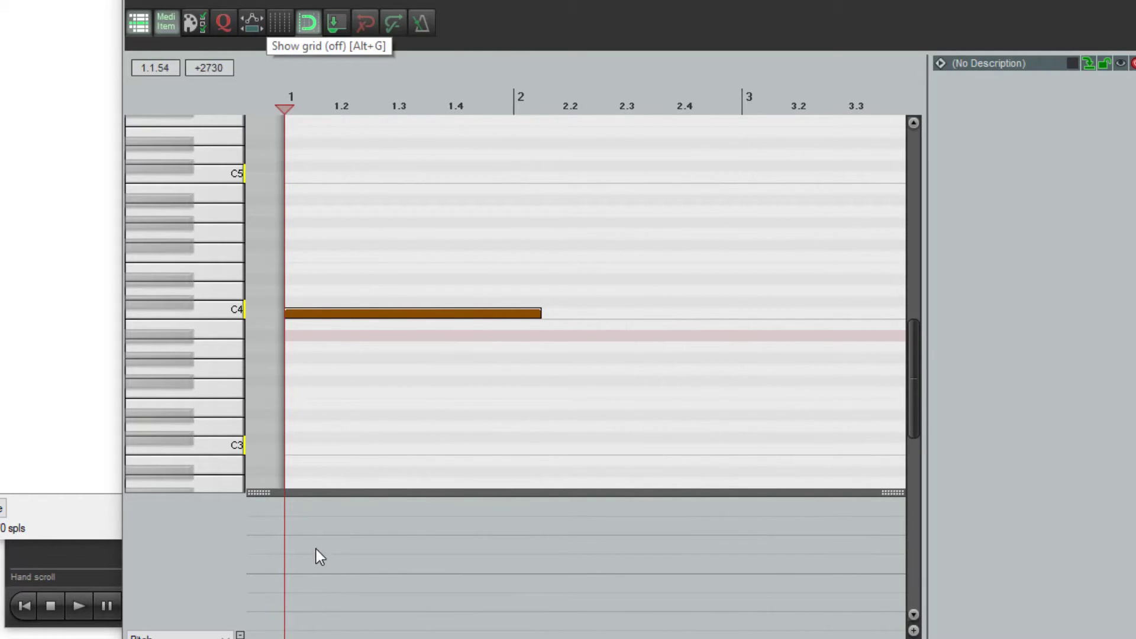
{"action": "left_click", "coordinate": [281, 18]}
Draw a freehand pitch wave across bar 1, replace its part after beat 1.2 with a straight falling ramp, and play it
{"action": "mouse_move", "coordinate": [292, 573]}
{"action": "left_mouse_down"}
{"action": "mouse_move", "coordinate": [314, 556]}
{"action": "mouse_move", "coordinate": [337, 584]}
{"action": "mouse_move", "coordinate": [408, 568]}
{"action": "mouse_move", "coordinate": [467, 586]}
{"action": "mouse_move", "coordinate": [474, 571]}
{"action": "mouse_move", "coordinate": [483, 597]}
{"action": "mouse_move", "coordinate": [507, 545]}
{"action": "mouse_move", "coordinate": [501, 515]}
{"action": "mouse_move", "coordinate": [446, 635]}
{"action": "mouse_move", "coordinate": [397, 515]}
{"action": "mouse_move", "coordinate": [343, 610]}
{"action": "mouse_move", "coordinate": [309, 599]}
{"action": "mouse_move", "coordinate": [316, 509]}
{"action": "mouse_move", "coordinate": [344, 585]}
{"action": "mouse_move", "coordinate": [373, 616]}
{"action": "mouse_move", "coordinate": [403, 533]}
{"action": "mouse_move", "coordinate": [465, 620]}
{"action": "mouse_move", "coordinate": [477, 601]}
{"action": "left_mouse_up"}
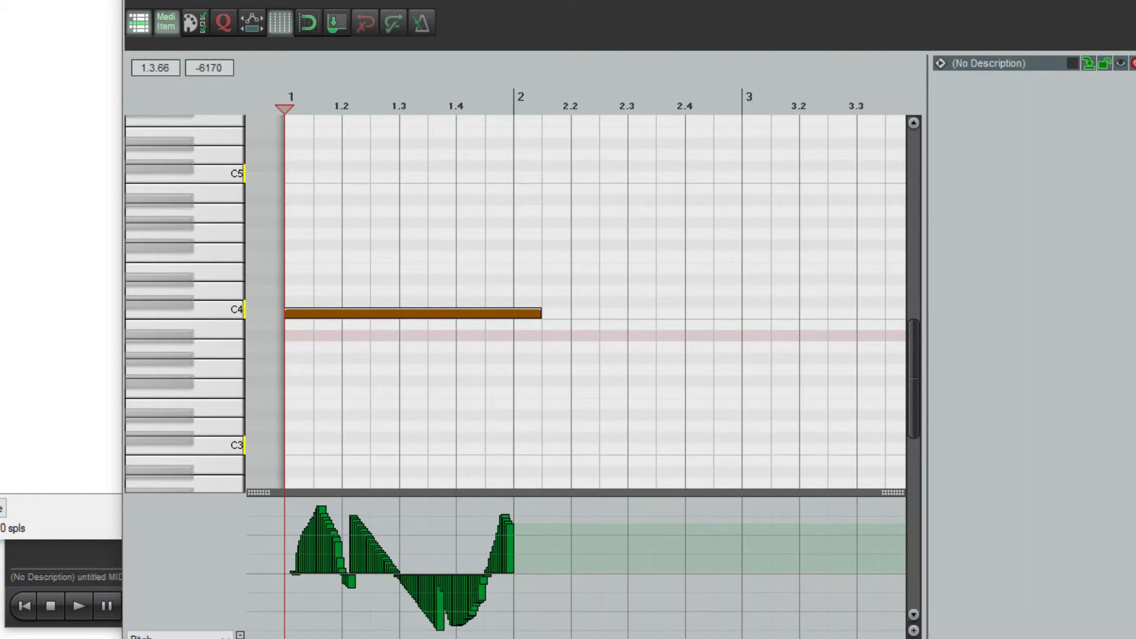
{"action": "mouse_move", "coordinate": [349, 520]}
{"action": "left_mouse_down"}
{"action": "mouse_move", "coordinate": [492, 533]}
{"action": "mouse_move", "coordinate": [477, 609]}
{"action": "mouse_move", "coordinate": [494, 633]}
{"action": "left_mouse_up"}
{"action": "key", "text": "space"}
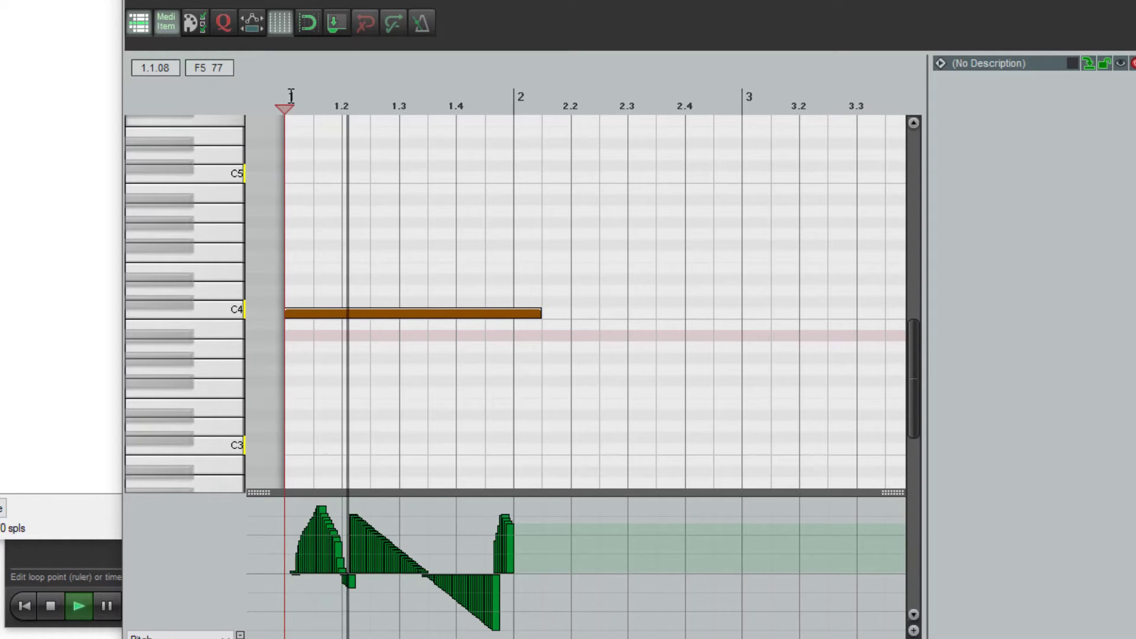
{"action": "key", "text": "space"}
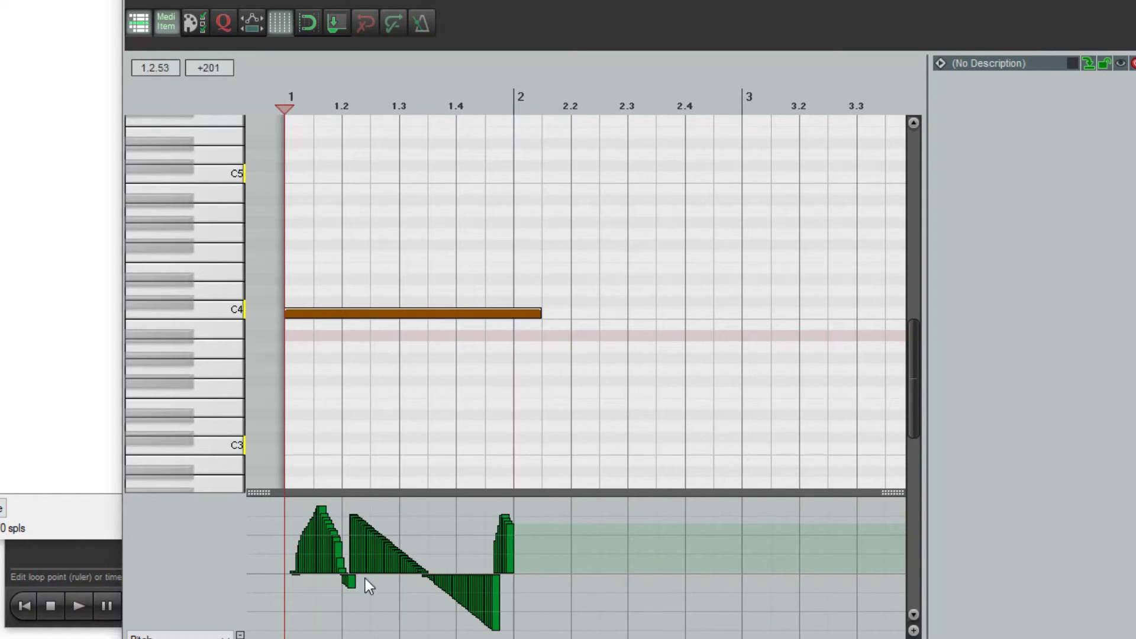
Redraw the pitch events as a wave of shrinking swings from beat 1.1 to just before beat 2.2 and play it
{"action": "mouse_move", "coordinate": [360, 582]}
{"action": "left_mouse_down"}
{"action": "mouse_move", "coordinate": [323, 536]}
{"action": "mouse_move", "coordinate": [368, 519]}
{"action": "mouse_move", "coordinate": [386, 623]}
{"action": "mouse_move", "coordinate": [423, 531]}
{"action": "mouse_move", "coordinate": [451, 599]}
{"action": "mouse_move", "coordinate": [483, 560]}
{"action": "mouse_move", "coordinate": [525, 592]}
{"action": "mouse_move", "coordinate": [562, 552]}
{"action": "left_mouse_up"}
{"action": "key", "text": "space"}
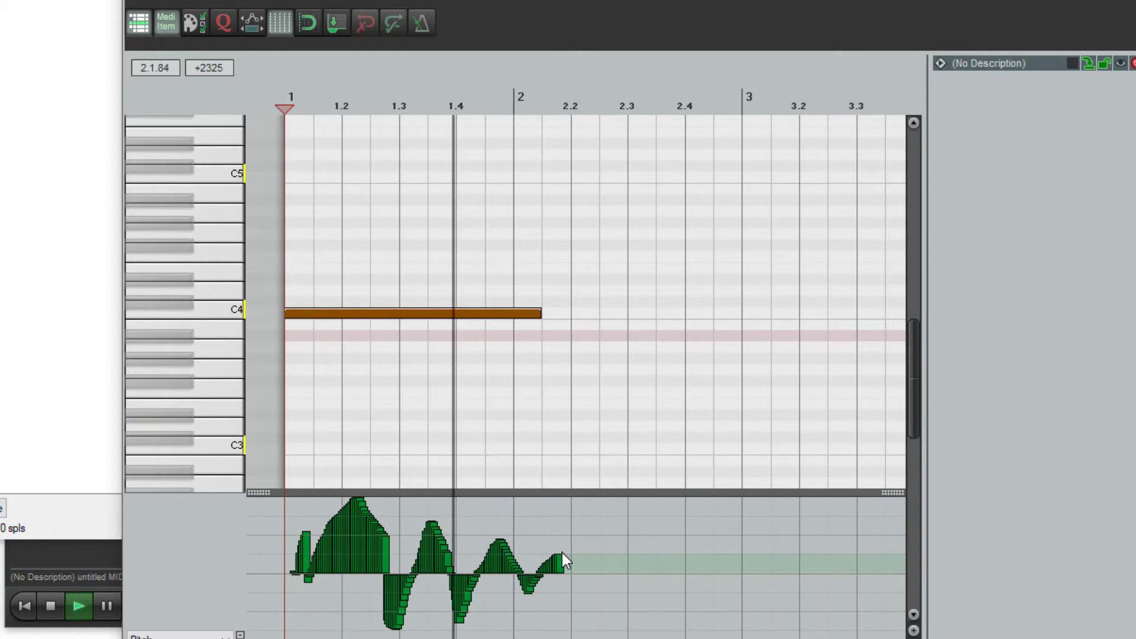
{"action": "key", "text": "space"}
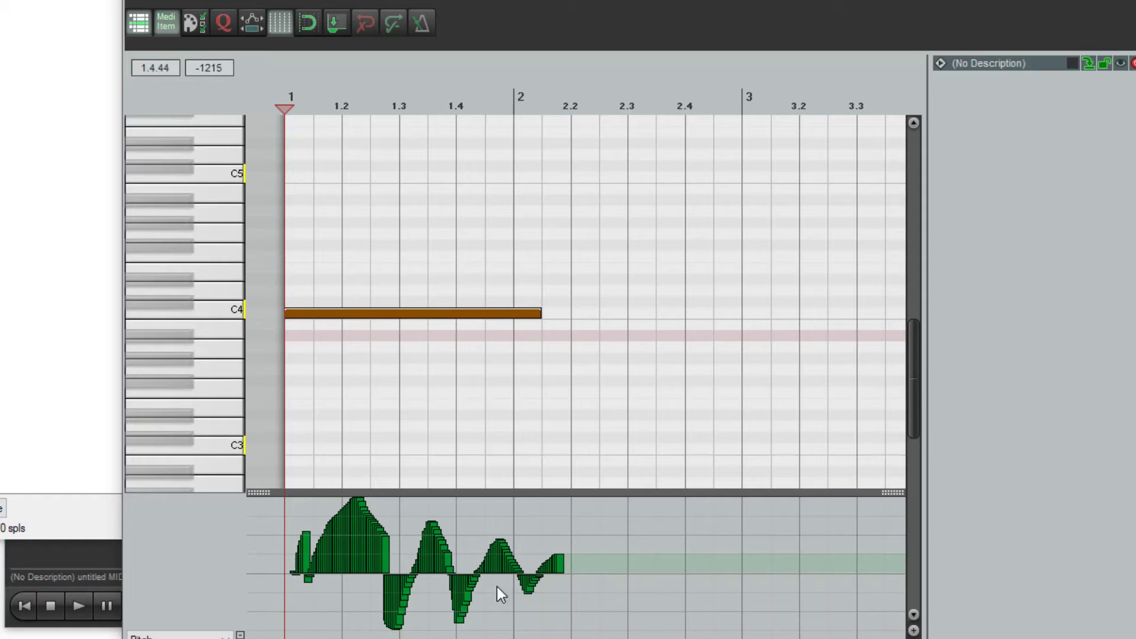
Delete all the pitch events under the C4 note and snooze the Windows update reminder
{"action": "left_click_drag", "start_coordinate": [601, 632], "coordinate": [139, 441]}
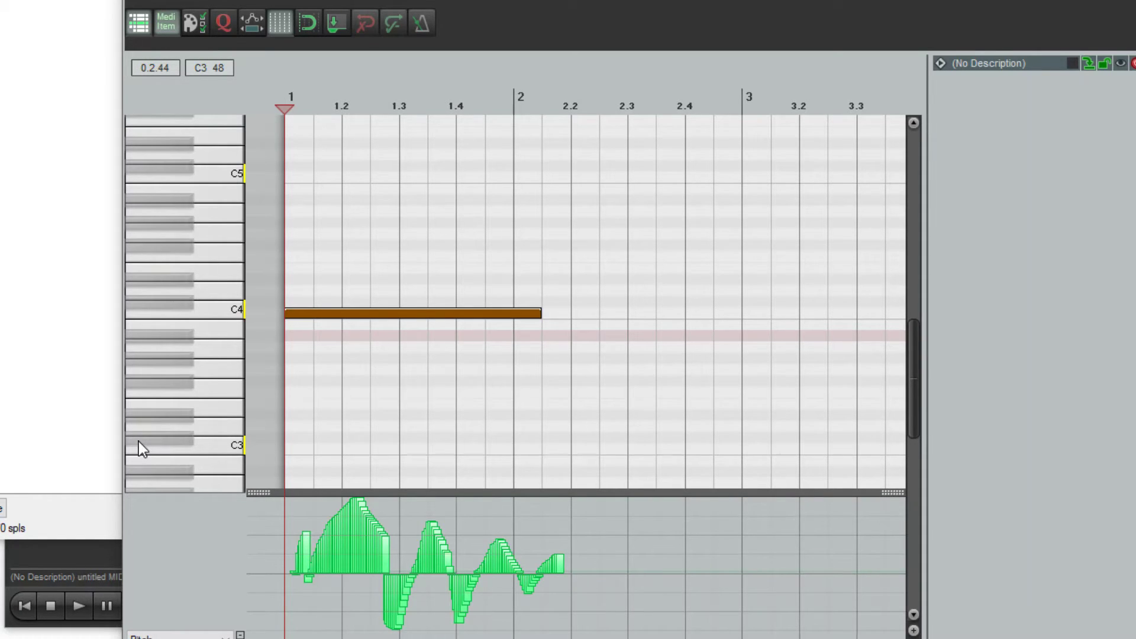
{"action": "key", "text": "Delete"}
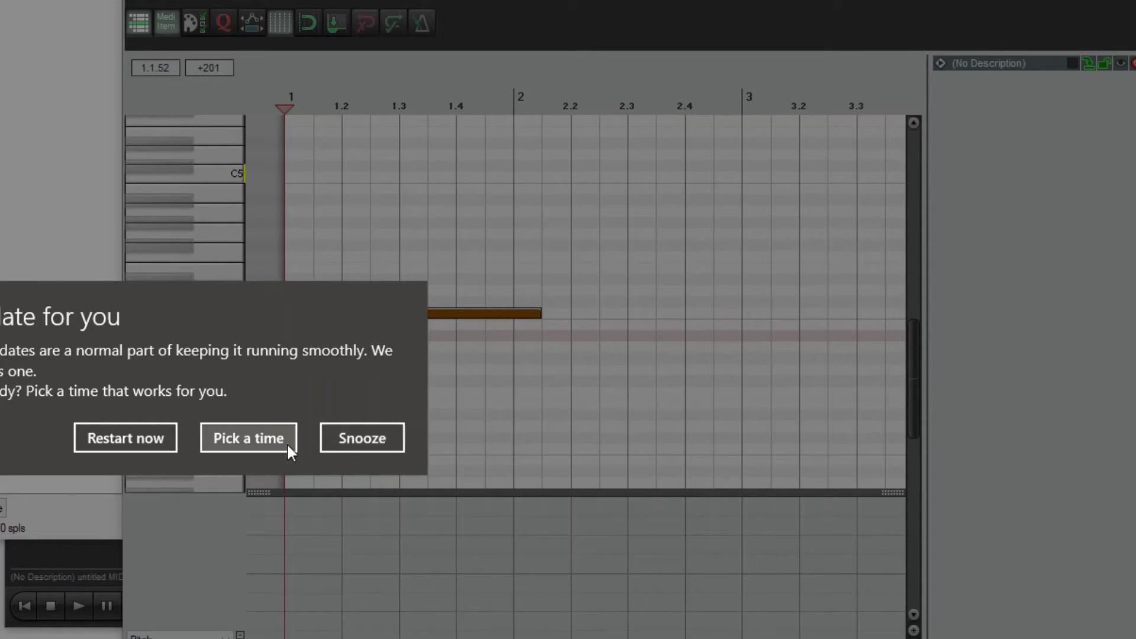
{"action": "left_click", "coordinate": [339, 439]}
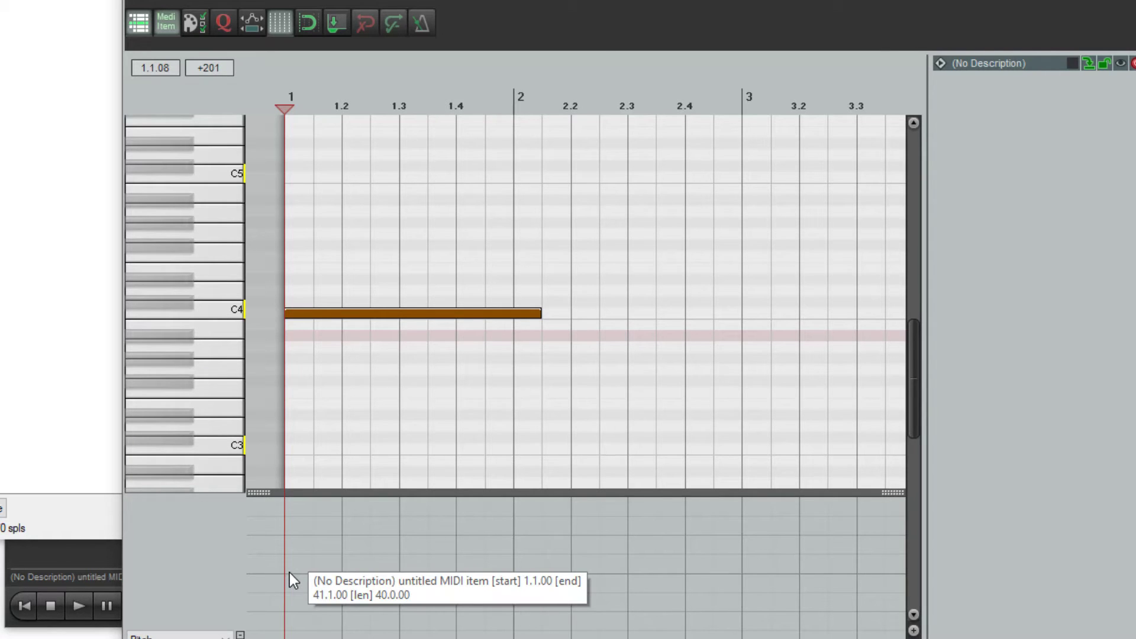
Draw a pitch wave with three rises and falls along the full C4 note and inspect its individual events up close
{"action": "mouse_move", "coordinate": [290, 573]}
{"action": "left_mouse_down"}
{"action": "mouse_move", "coordinate": [336, 554]}
{"action": "mouse_move", "coordinate": [353, 592]}
{"action": "mouse_move", "coordinate": [427, 537]}
{"action": "mouse_move", "coordinate": [449, 600]}
{"action": "mouse_move", "coordinate": [489, 536]}
{"action": "mouse_move", "coordinate": [540, 632]}
{"action": "left_mouse_up"}
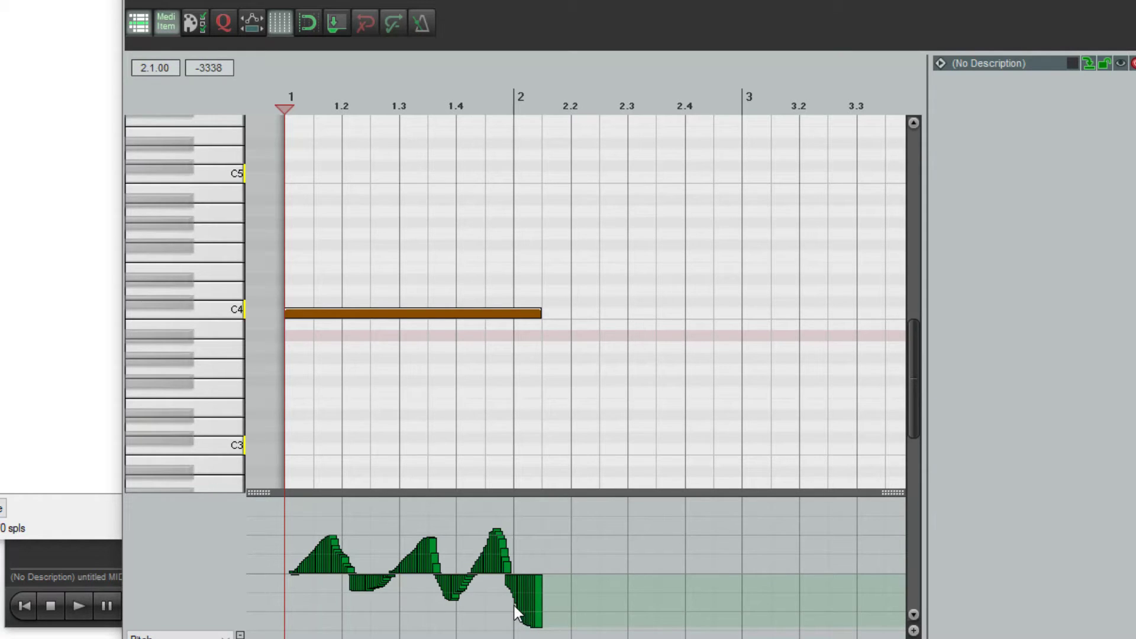
{"action": "scroll", "coordinate": [446, 605], "scroll_direction": "up", "scroll_amount": 3}
{"action": "scroll", "coordinate": [446, 606], "scroll_direction": "up", "scroll_amount": 5}
{"action": "scroll", "coordinate": [457, 597], "scroll_direction": "down", "scroll_amount": 2}
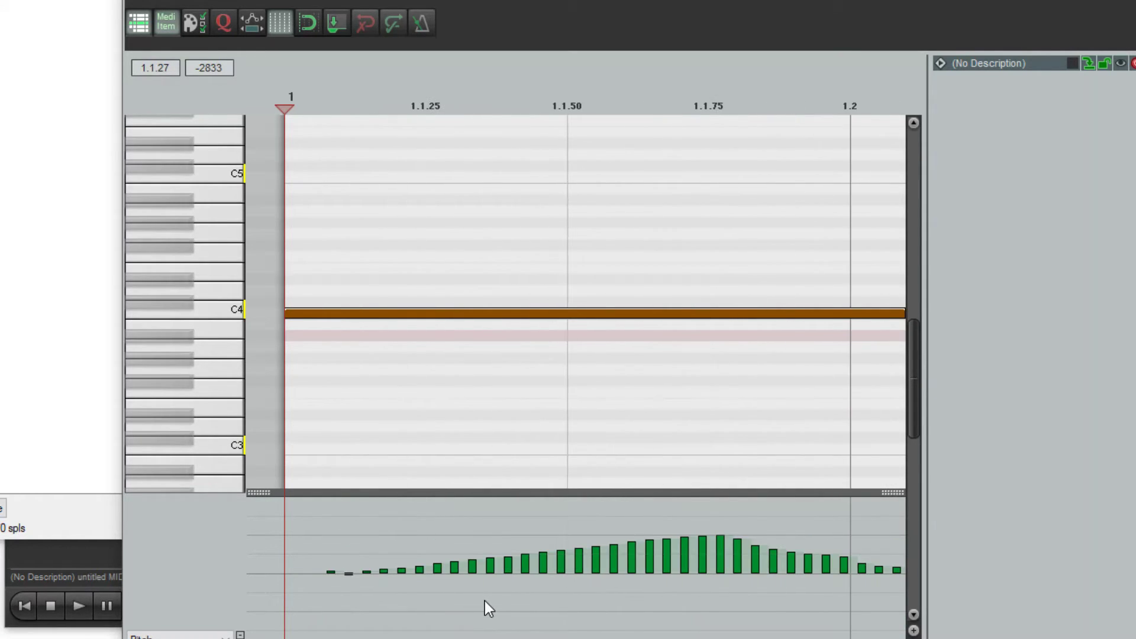
{"action": "scroll", "coordinate": [755, 576], "scroll_direction": "down", "scroll_amount": 4}
Uncover the Serum window and play the pattern to watch how its pitch wheel follows the drawn events
{"action": "key", "text": "Escape"}
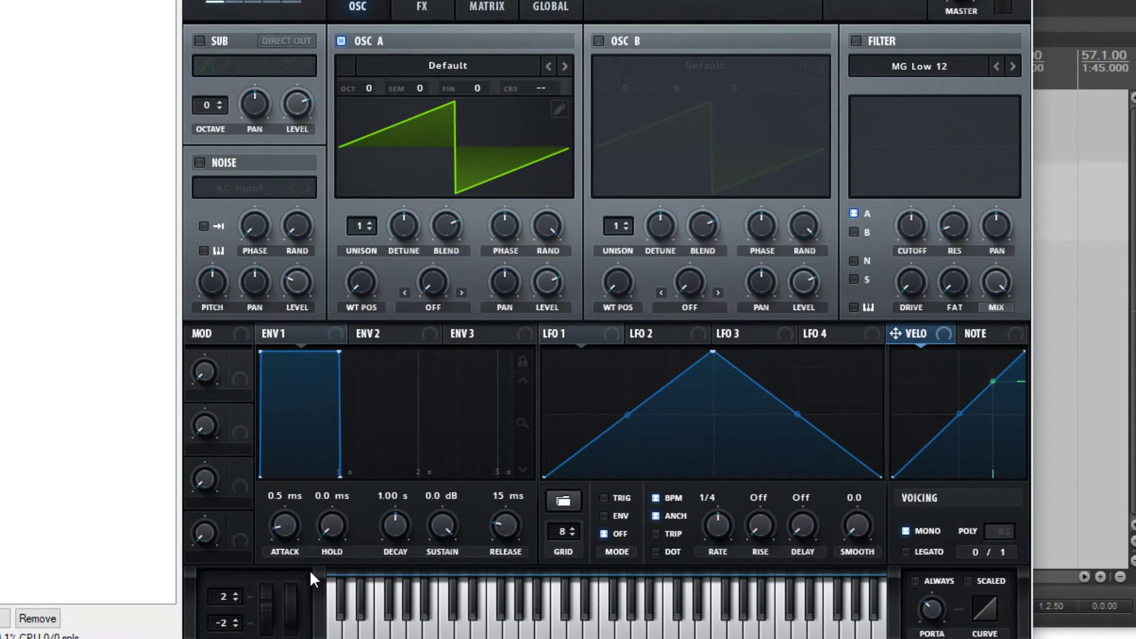
{"action": "left_click_drag", "start_coordinate": [293, 638], "coordinate": [256, 195]}
{"action": "key", "text": "space"}
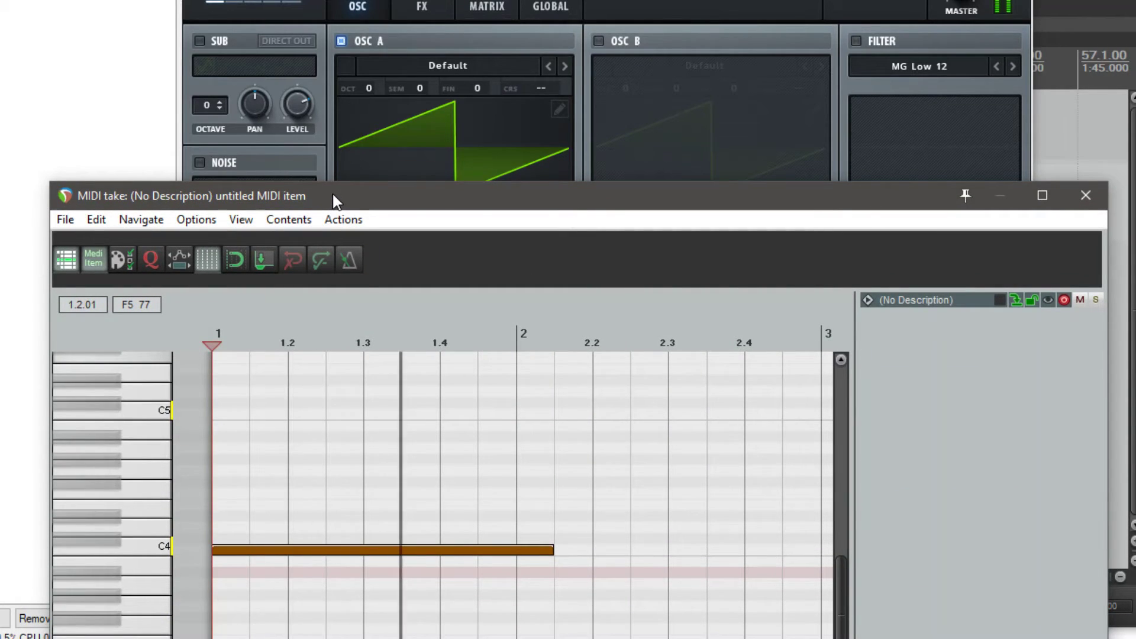
{"action": "left_click_drag", "start_coordinate": [334, 201], "coordinate": [355, 620]}
{"action": "left_click_drag", "start_coordinate": [404, 26], "coordinate": [403, 0]}
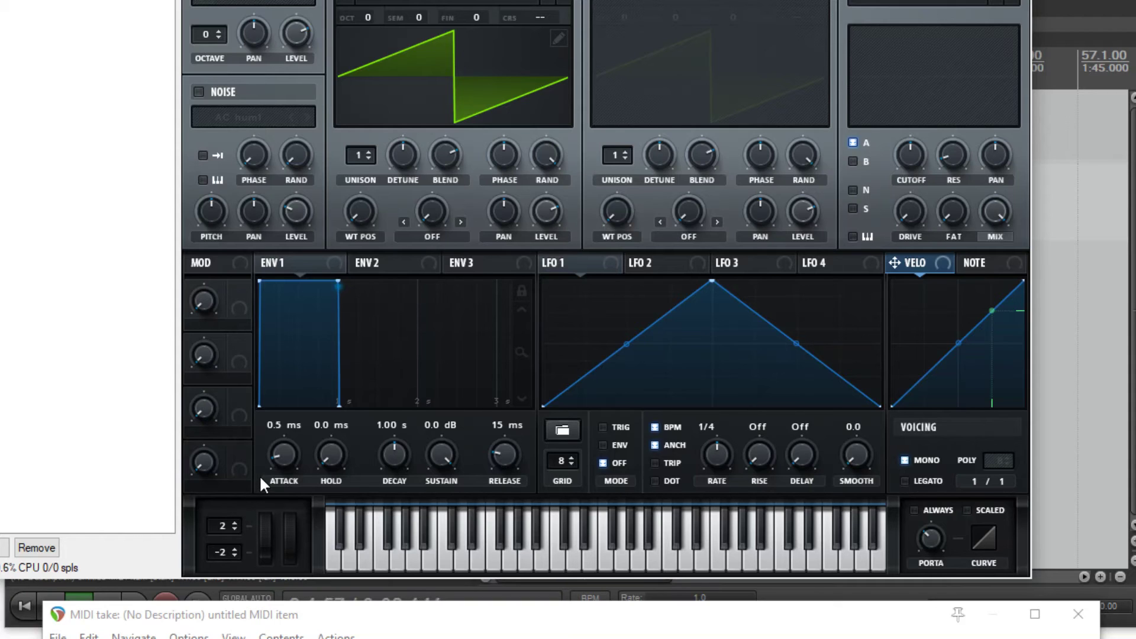
{"action": "key", "text": "space"}
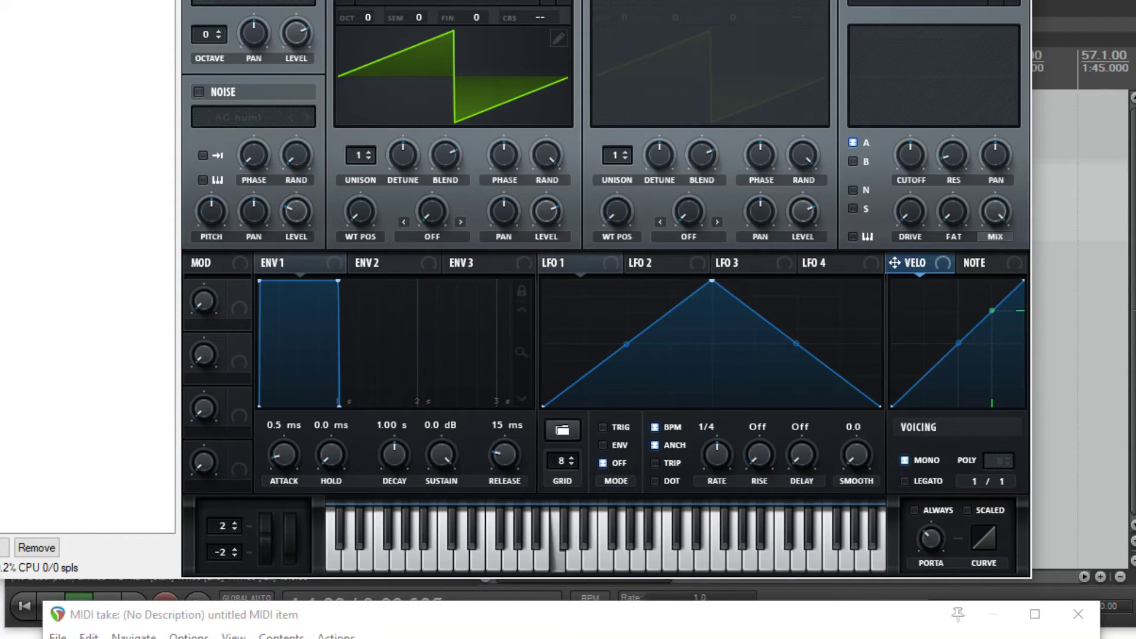
{"action": "key", "text": "space"}
{"action": "key", "text": "space"}
Bring the MIDI editor back into view and delete all the pitch events under the C4 note
{"action": "left_click_drag", "start_coordinate": [427, 609], "coordinate": [487, 0]}
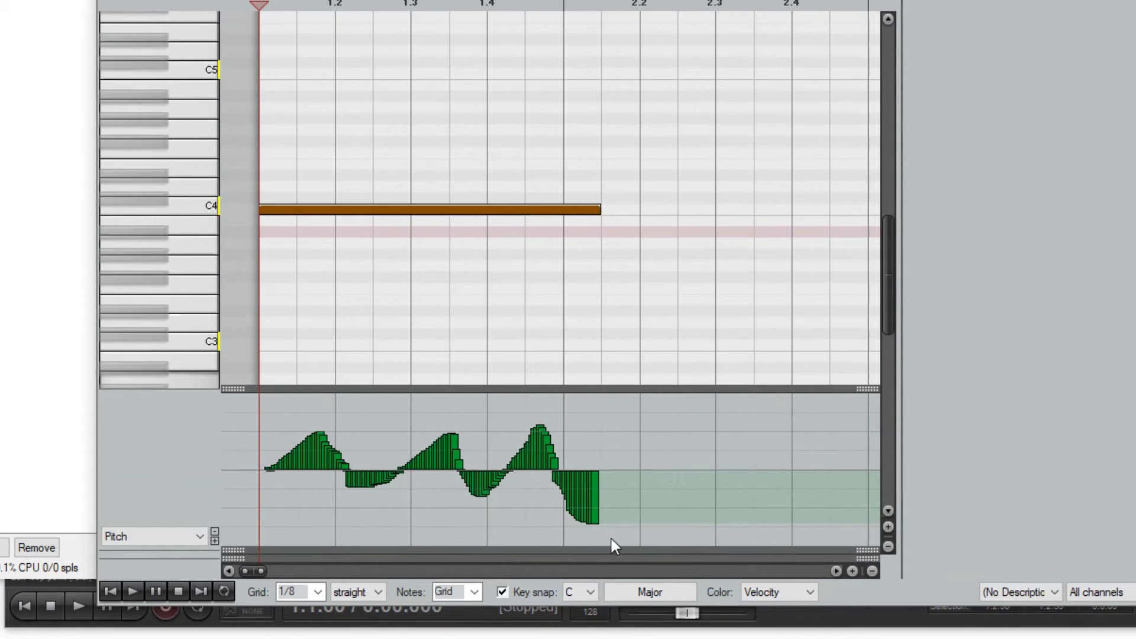
{"action": "left_click_drag", "start_coordinate": [612, 538], "coordinate": [196, 368]}
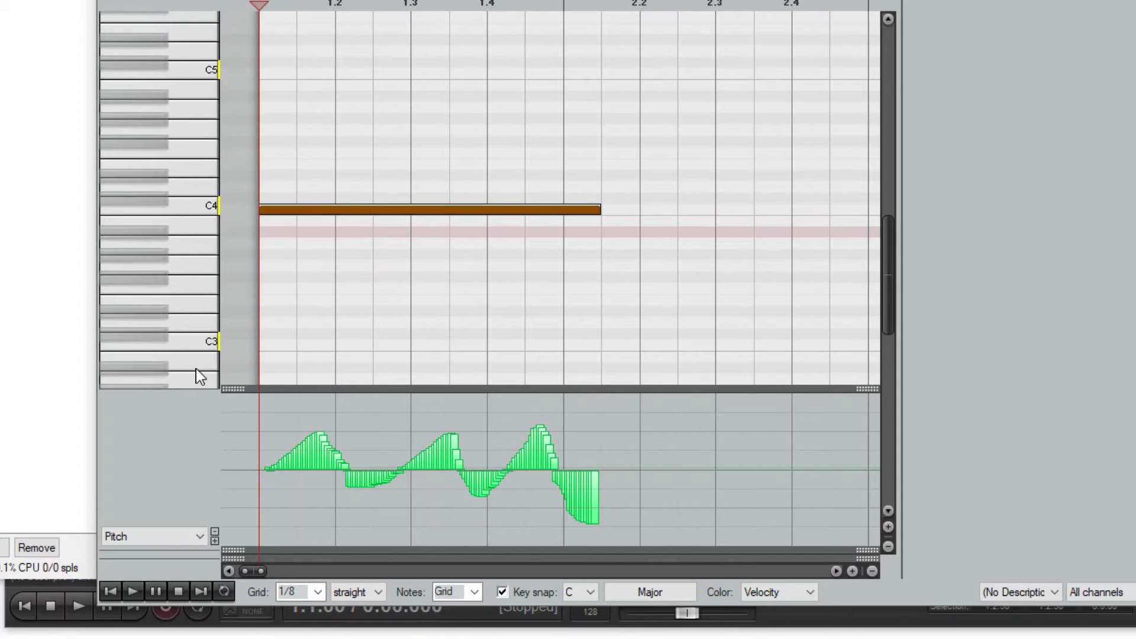
{"action": "key", "text": "Delete"}
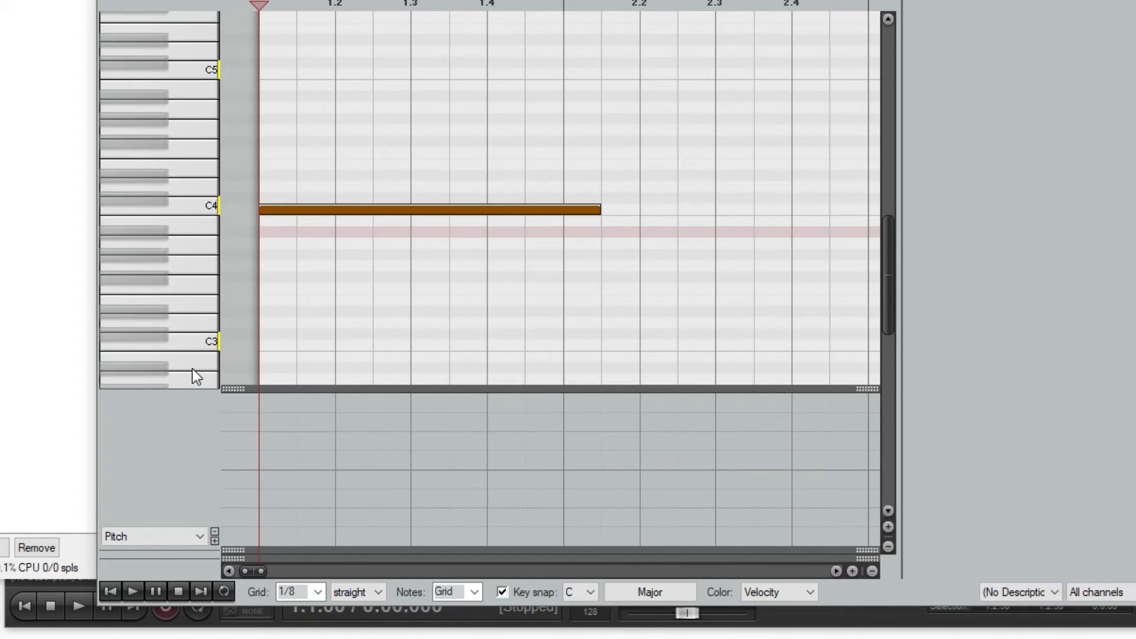
Look at Serum once more, then close the MIDI editor and the synth window to return to the arrangement
{"action": "left_click", "coordinate": [177, 3]}
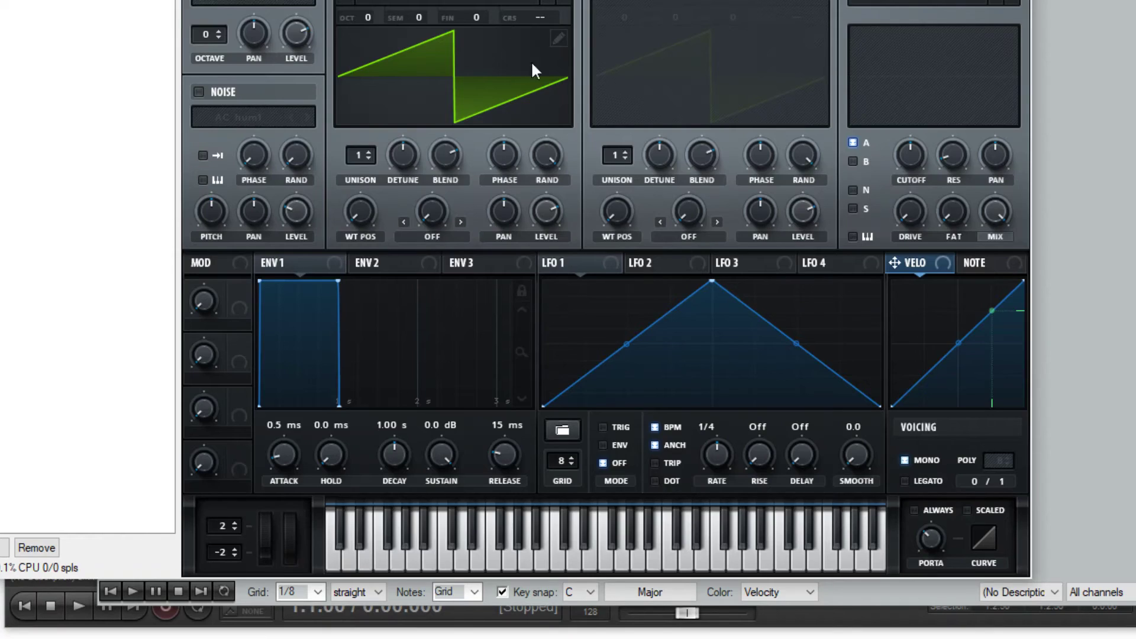
{"action": "left_click", "coordinate": [1054, 398]}
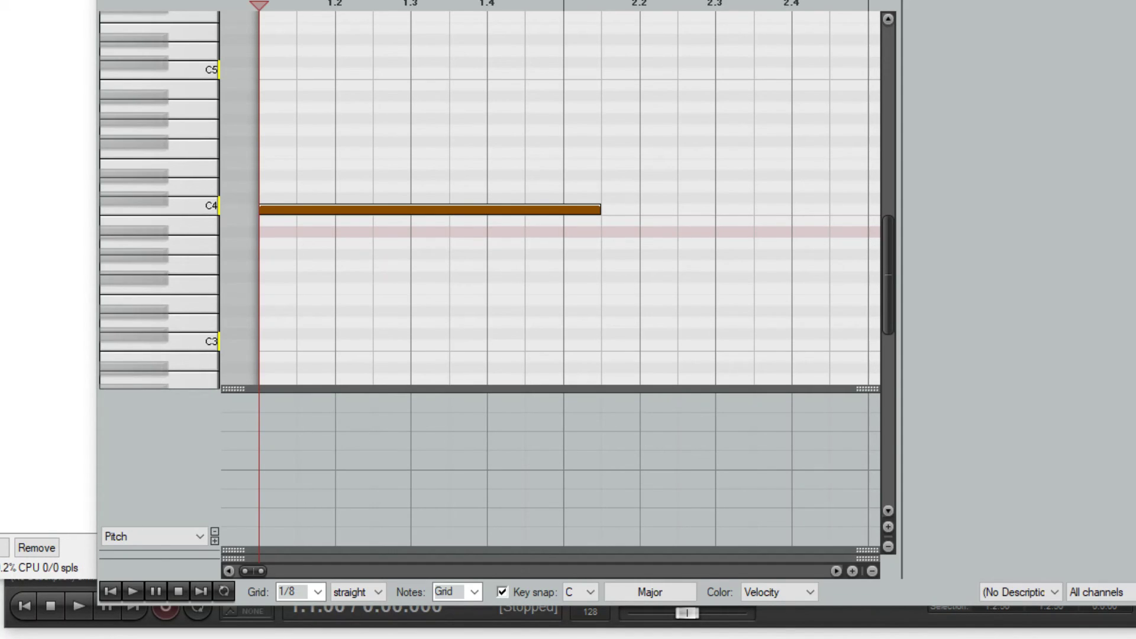
{"action": "key", "text": "Escape"}
{"action": "key", "text": "Escape"}
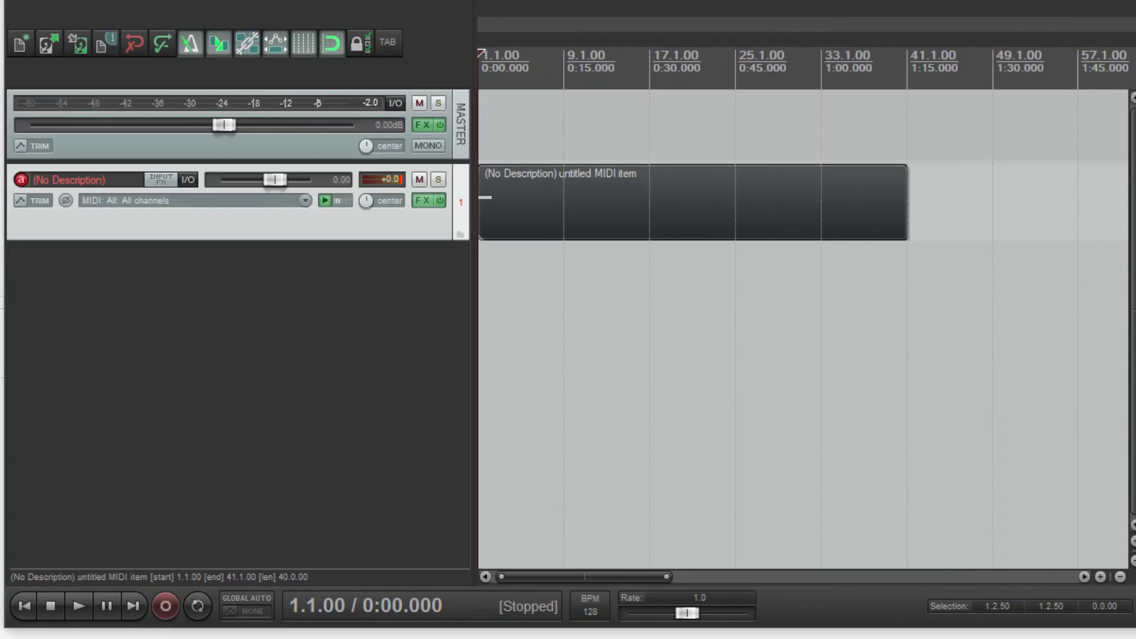
Add a new track and make it the folder parent of the Serum track
{"action": "left_click", "coordinate": [381, 315]}
{"action": "double_click", "coordinate": [382, 316]}
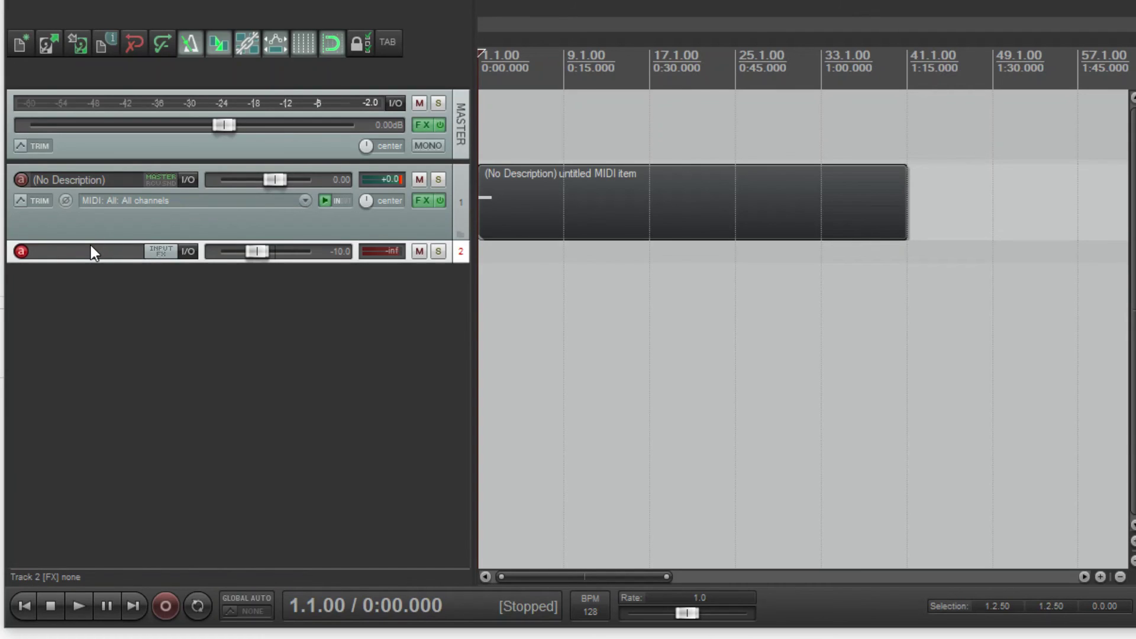
{"action": "left_click_drag", "start_coordinate": [130, 237], "coordinate": [186, 200]}
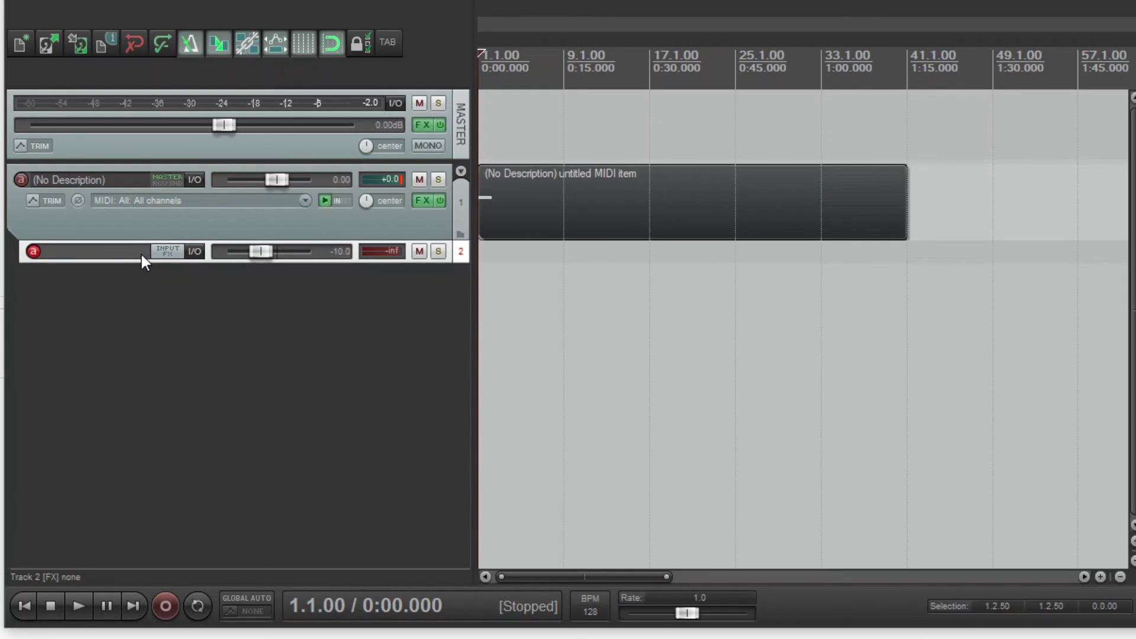
{"action": "left_click_drag", "start_coordinate": [140, 252], "coordinate": [257, 177]}
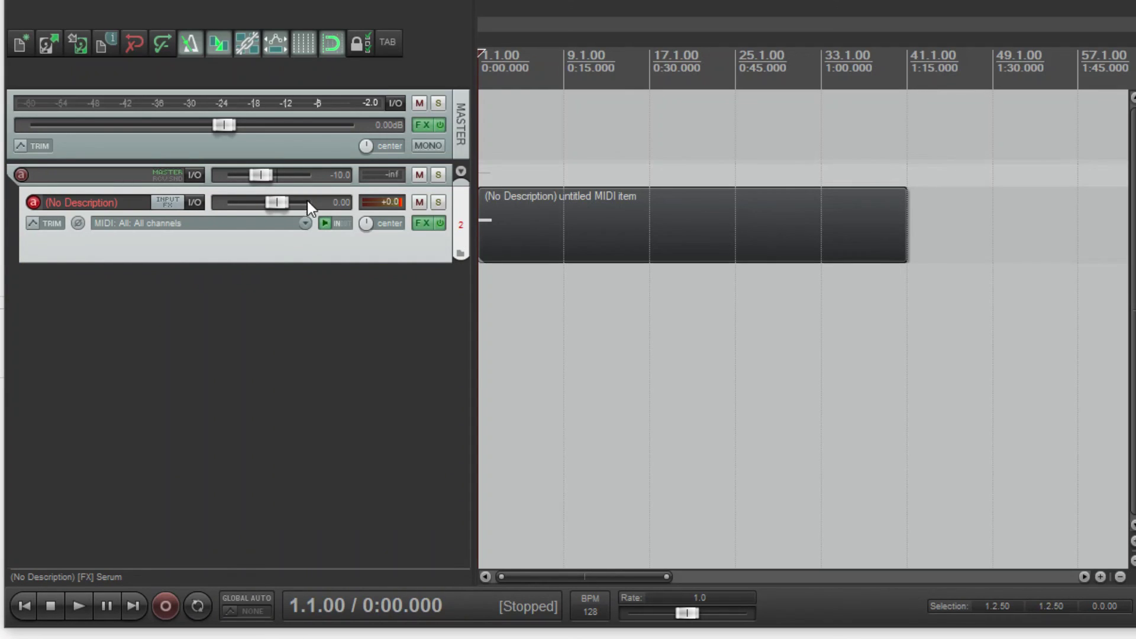
Play the project while raising the parent track's volume to -1.57 dB
{"action": "key", "text": "space"}
{"action": "mouse_move", "coordinate": [260, 175]}
{"action": "left_mouse_down"}
{"action": "mouse_move", "coordinate": [293, 177]}
{"action": "mouse_move", "coordinate": [224, 176]}
{"action": "mouse_move", "coordinate": [275, 174]}
{"action": "left_mouse_up"}
{"action": "key", "text": "space"}
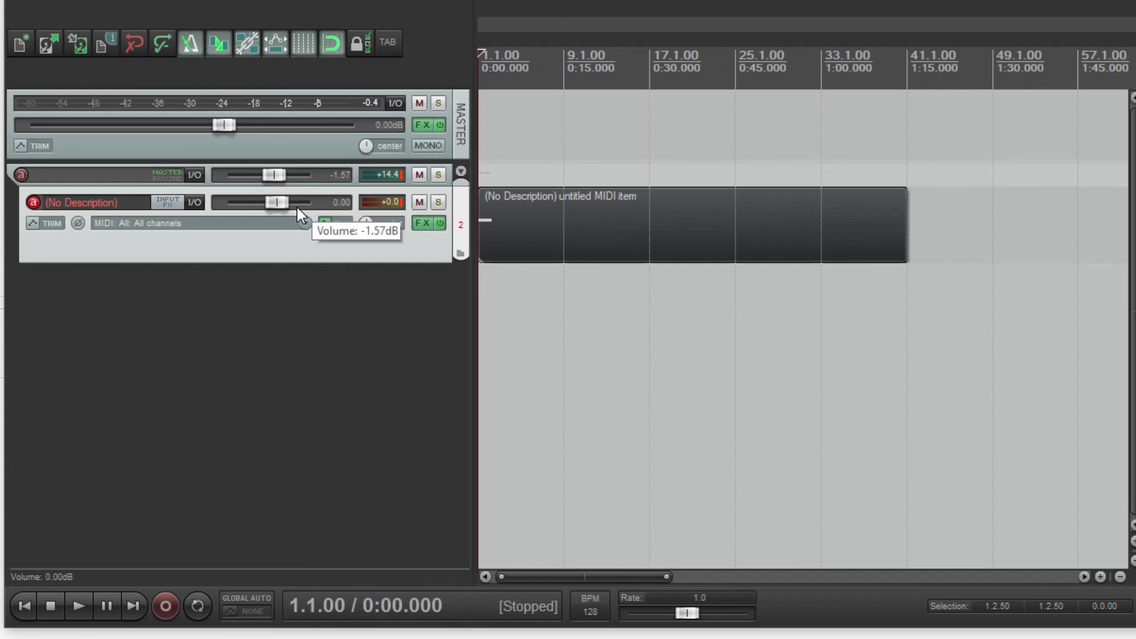